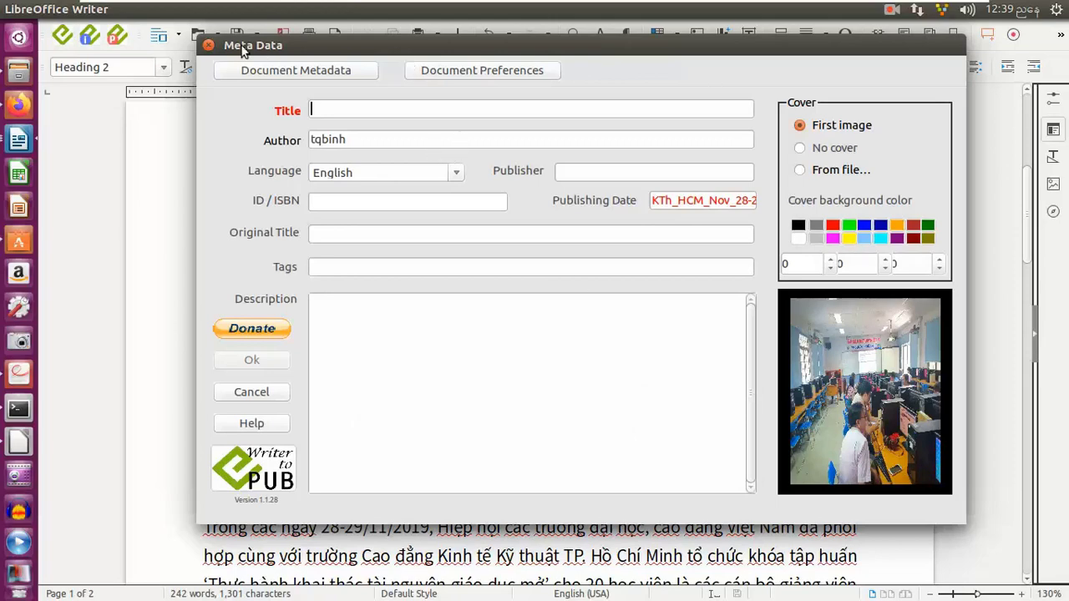
Complete the Writer2ePub export of the document and dismiss the export log.
{"action": "left_click", "coordinate": [208, 45]}
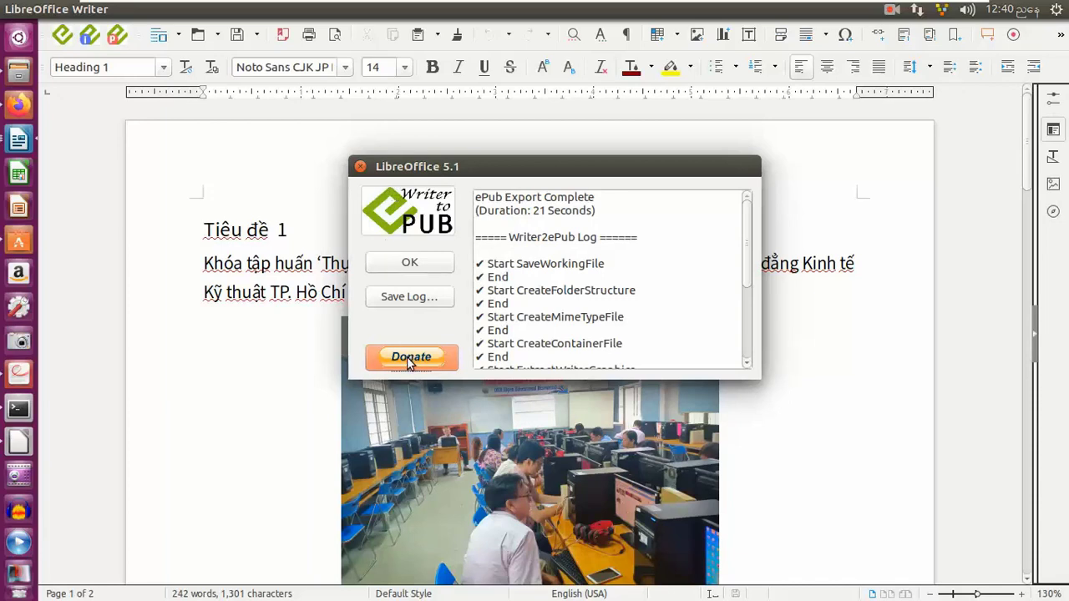
{"action": "left_click", "coordinate": [408, 359]}
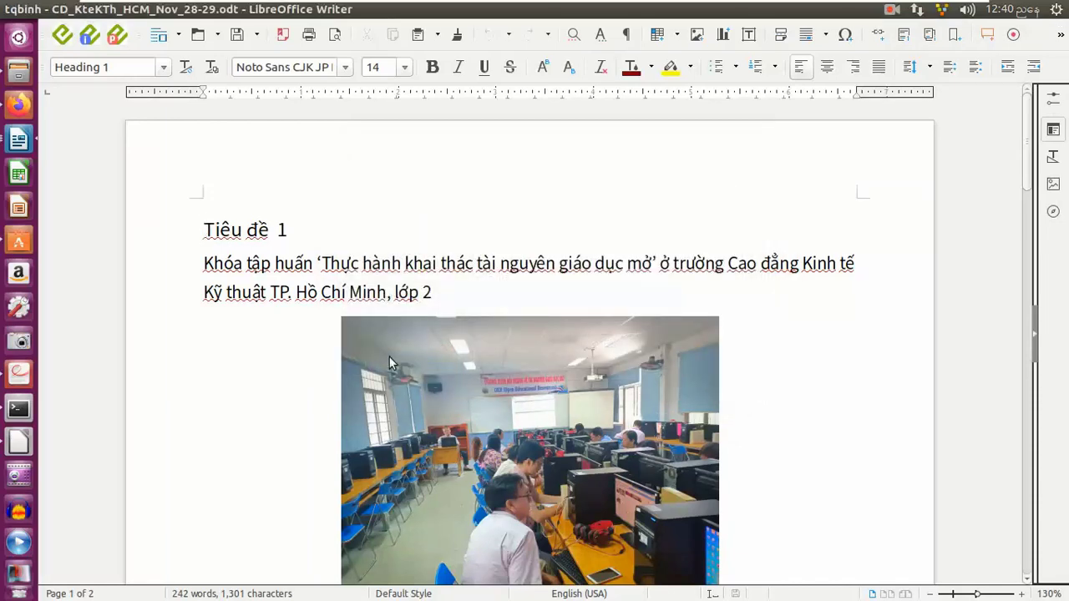
Find the exported CD_KteKTh_HCM_Nov_28-29 ePub in the Downloads folder and open it with the E-book reader.
{"action": "left_click", "coordinate": [18, 75]}
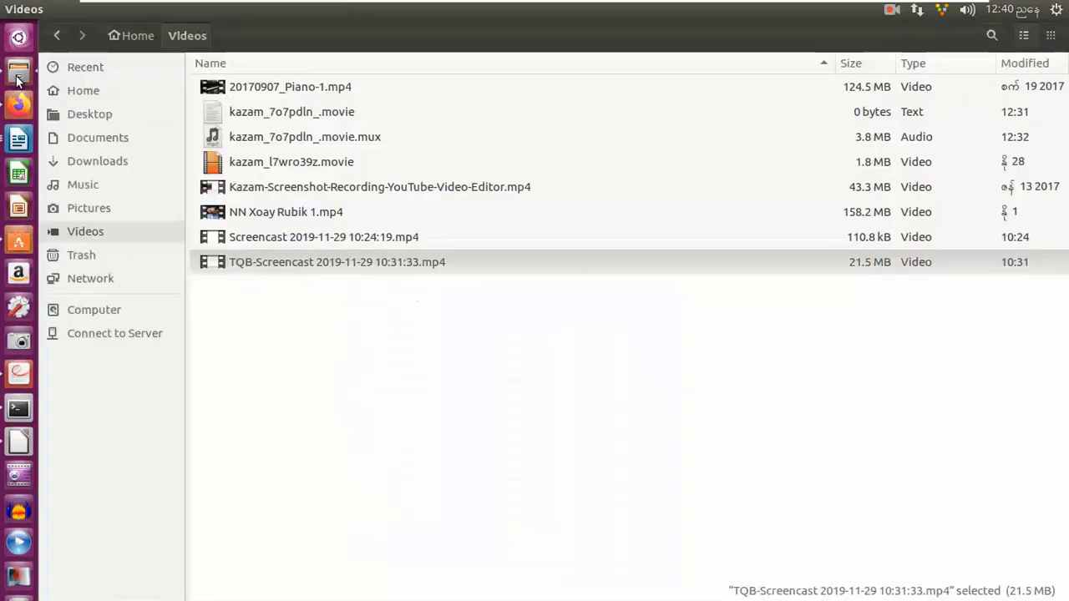
{"action": "left_click", "coordinate": [104, 140]}
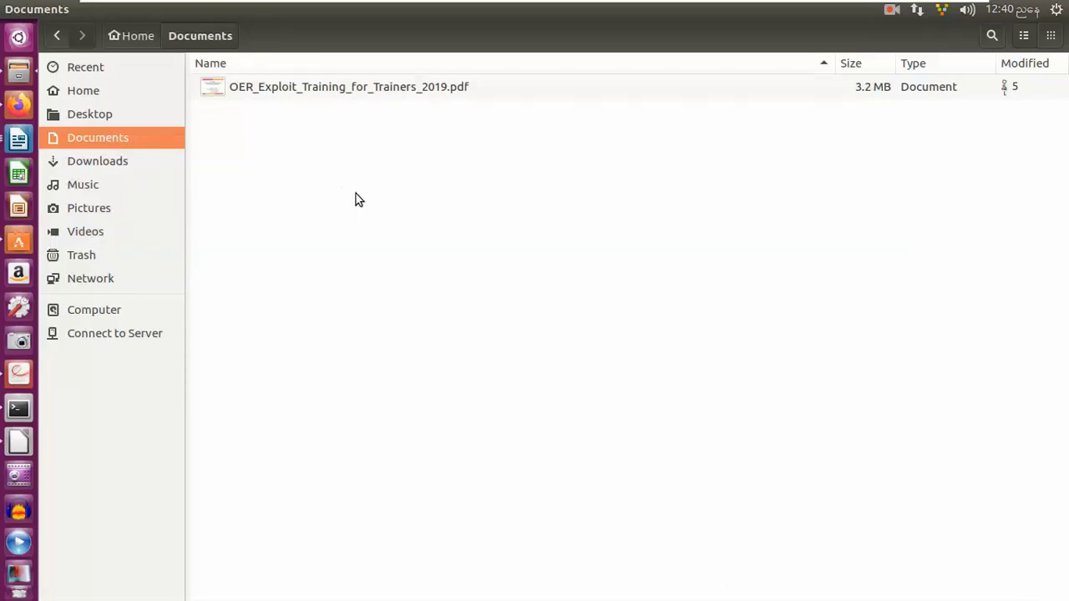
{"action": "left_click", "coordinate": [109, 166]}
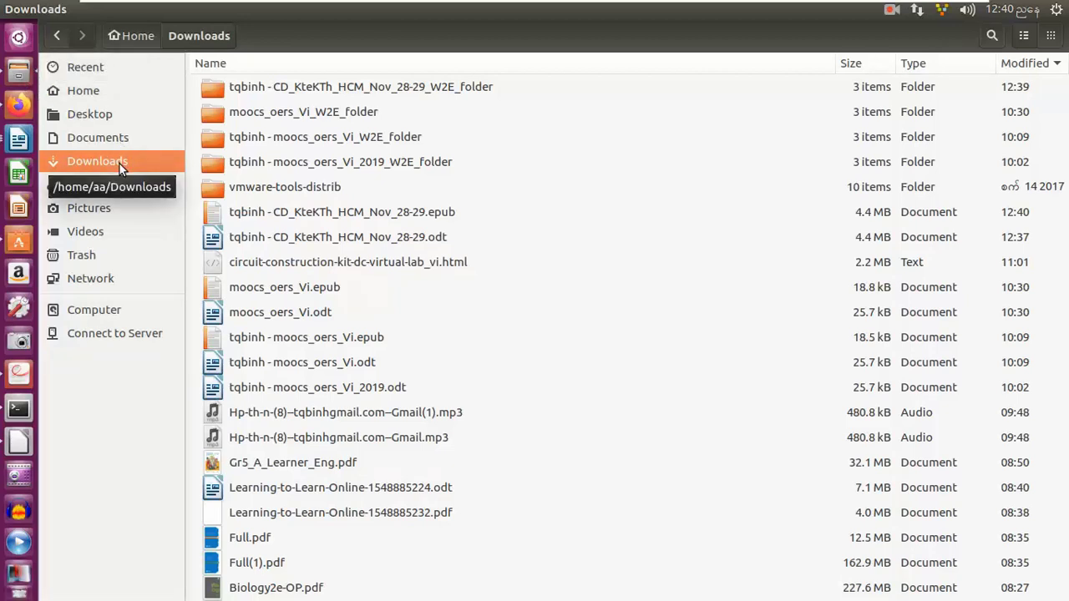
{"action": "left_click", "coordinate": [310, 211]}
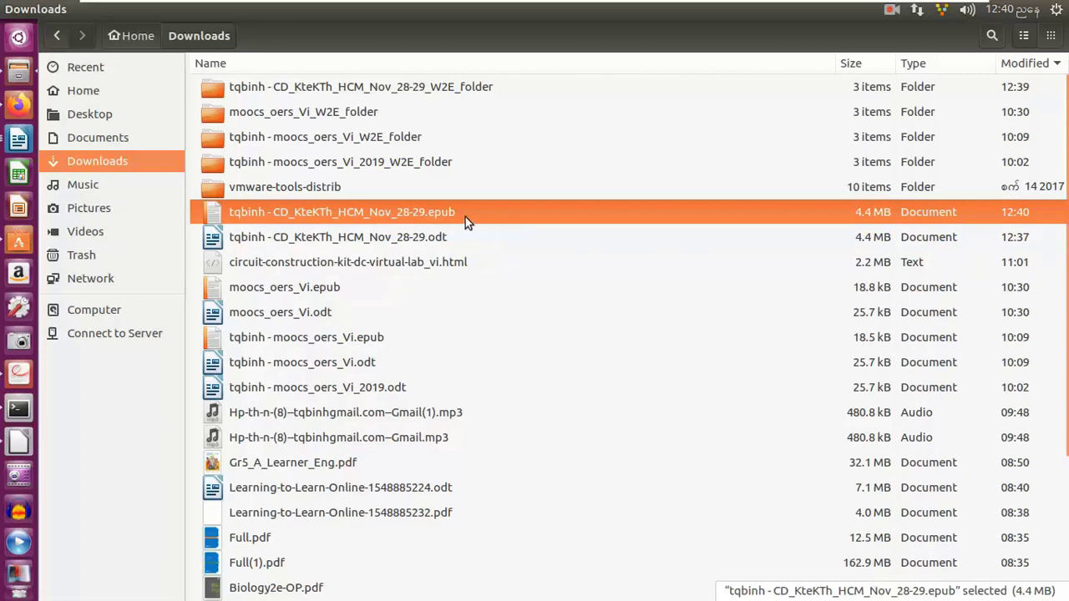
{"action": "right_click", "coordinate": [328, 209]}
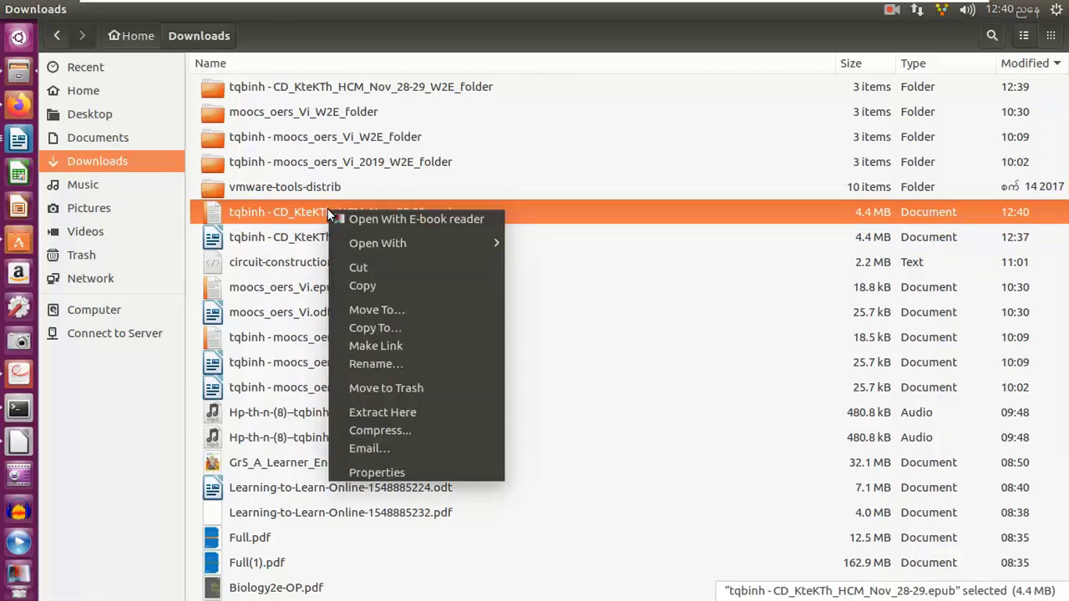
{"action": "left_click", "coordinate": [376, 221]}
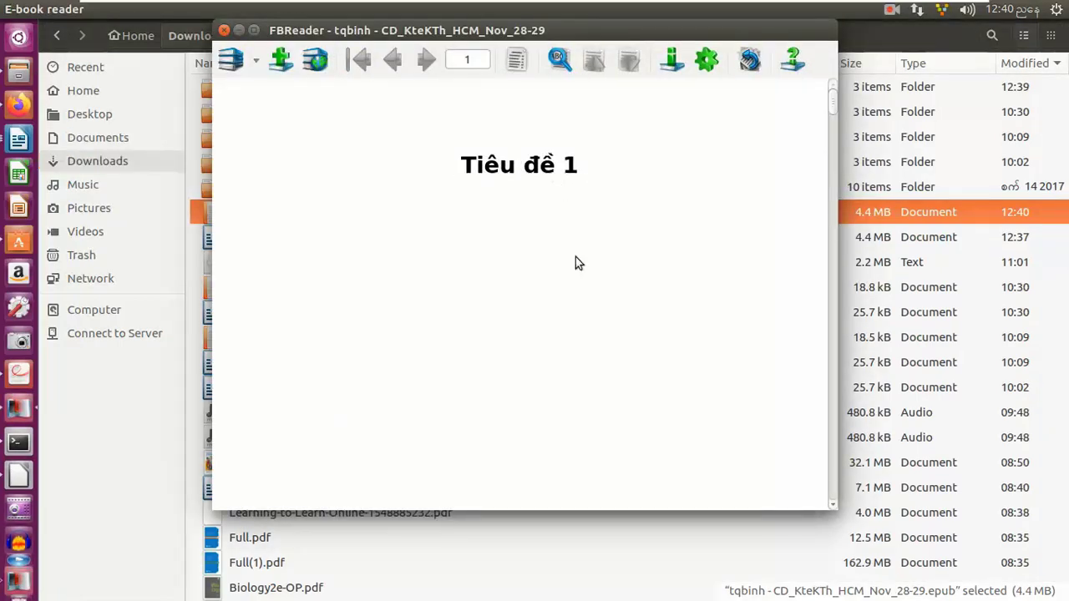
Page through the exported e-book to check its headings and text, close the reader and return to the Writer document.
{"action": "scroll", "coordinate": [578, 271], "scroll_direction": "down", "scroll_amount": 1}
{"action": "scroll", "coordinate": [612, 275], "scroll_direction": "down", "scroll_amount": 1}
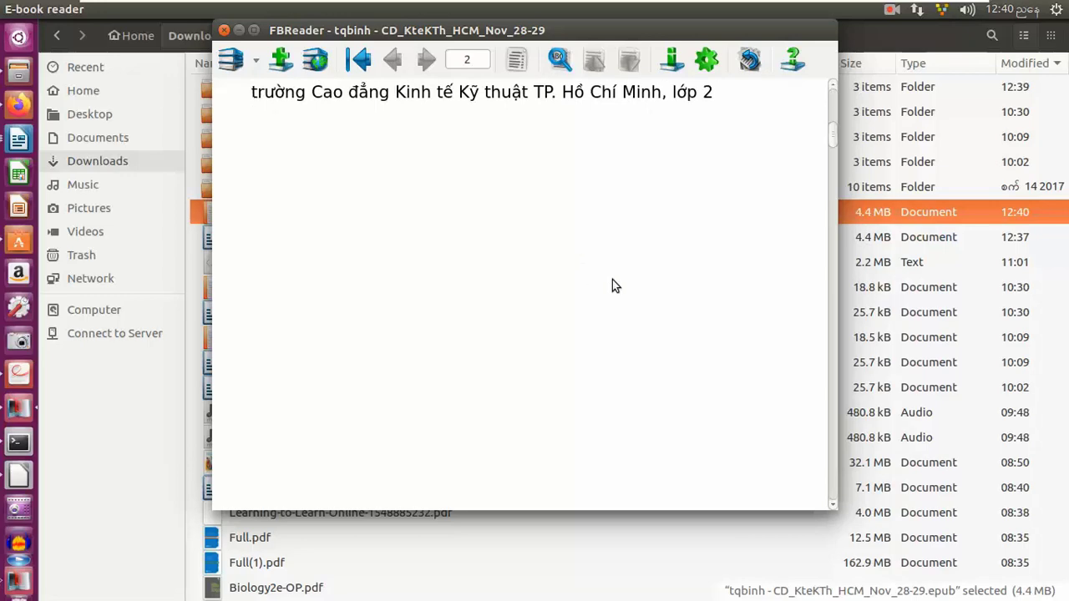
{"action": "scroll", "coordinate": [611, 284], "scroll_direction": "down", "scroll_amount": 2}
{"action": "scroll", "coordinate": [611, 284], "scroll_direction": "up", "scroll_amount": 1}
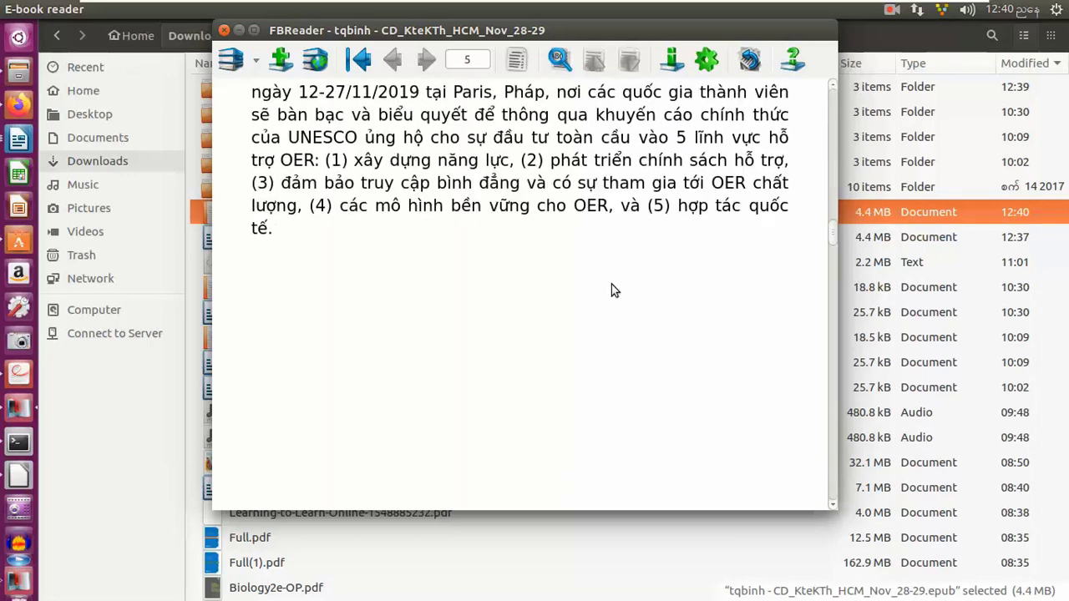
{"action": "scroll", "coordinate": [611, 284], "scroll_direction": "down", "scroll_amount": 1}
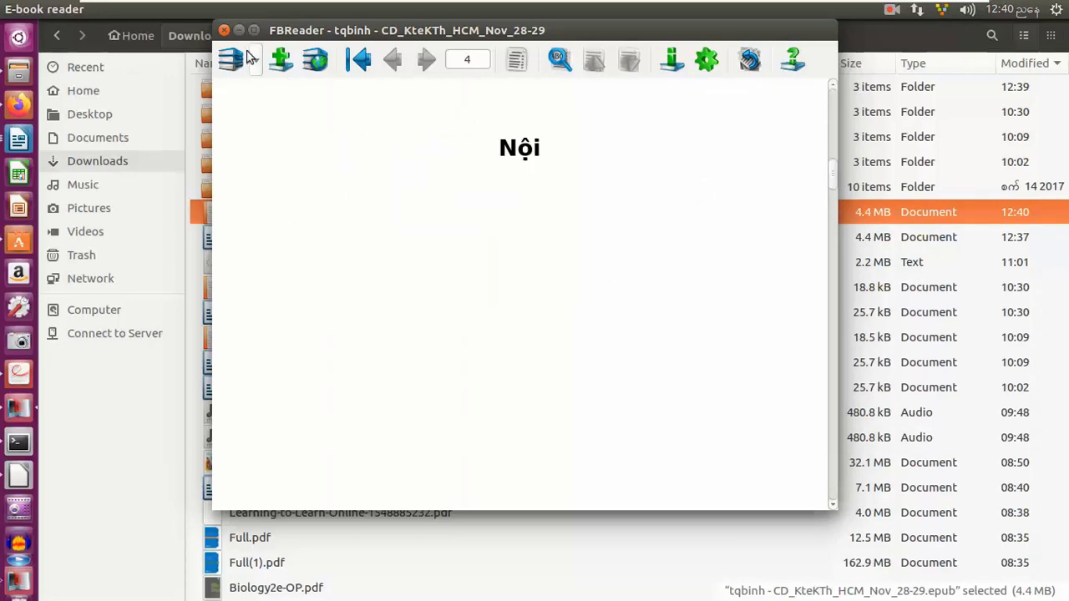
{"action": "left_click", "coordinate": [223, 32]}
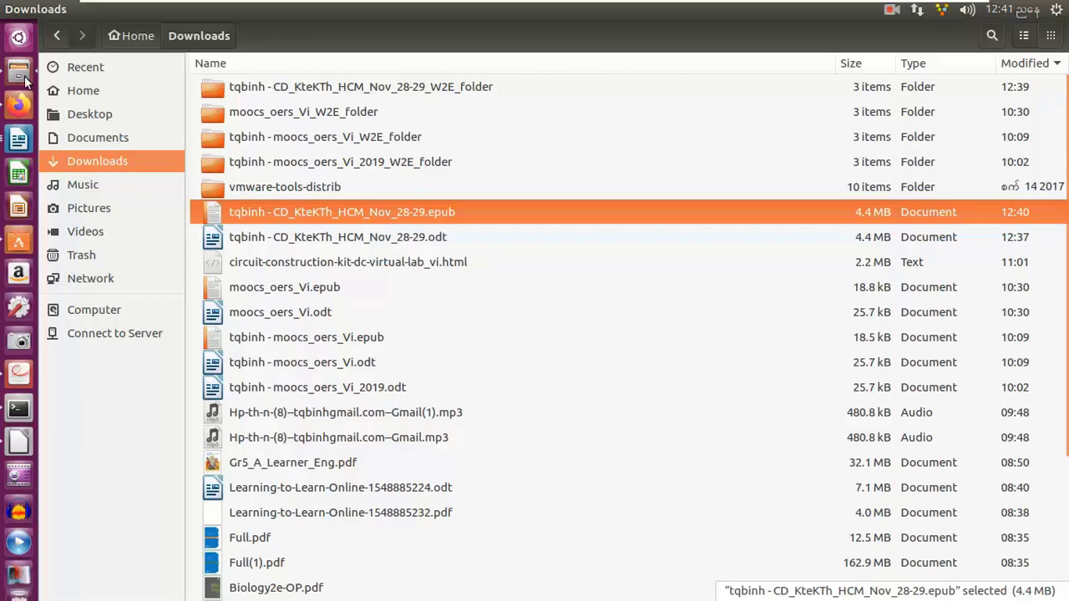
{"action": "left_click", "coordinate": [28, 144]}
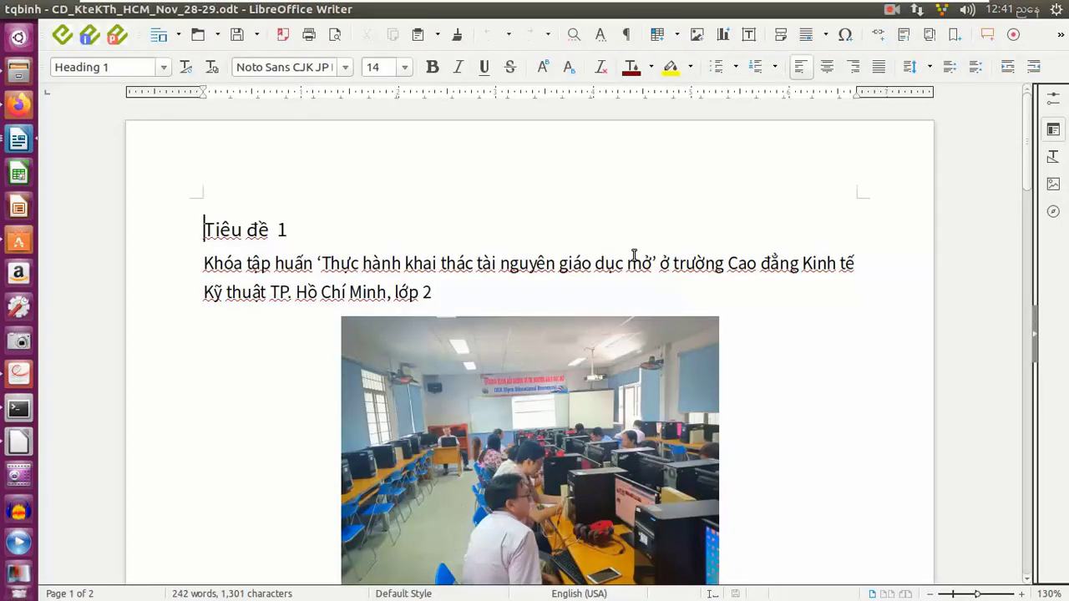
Finish the screen recording in Ubuntu and minimise the virtual machine to reach the Windows desktop.
{"action": "left_click", "coordinate": [894, 9]}
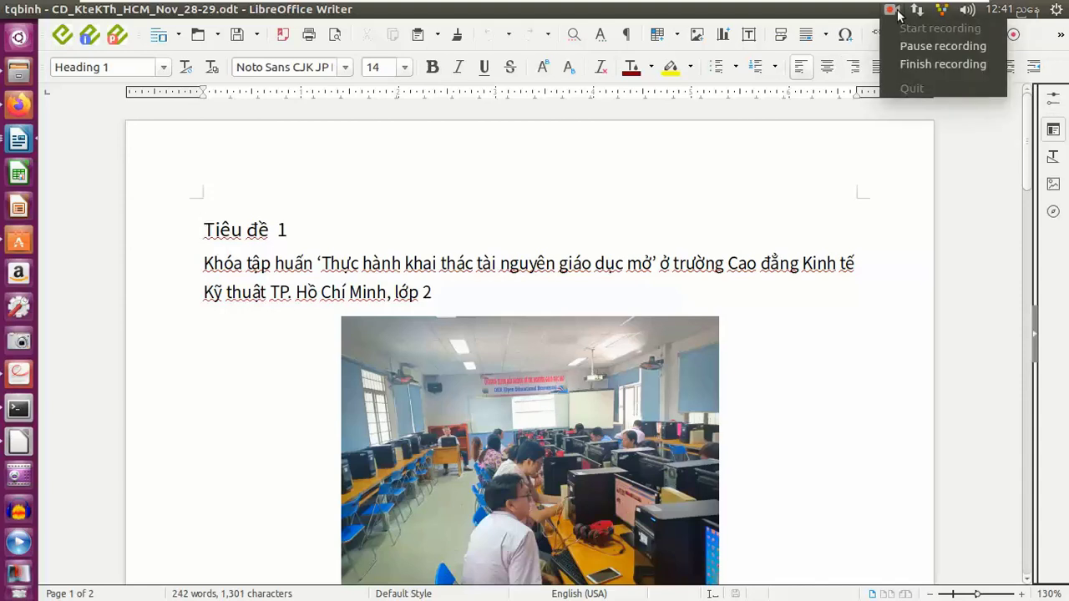
{"action": "left_click", "coordinate": [897, 66]}
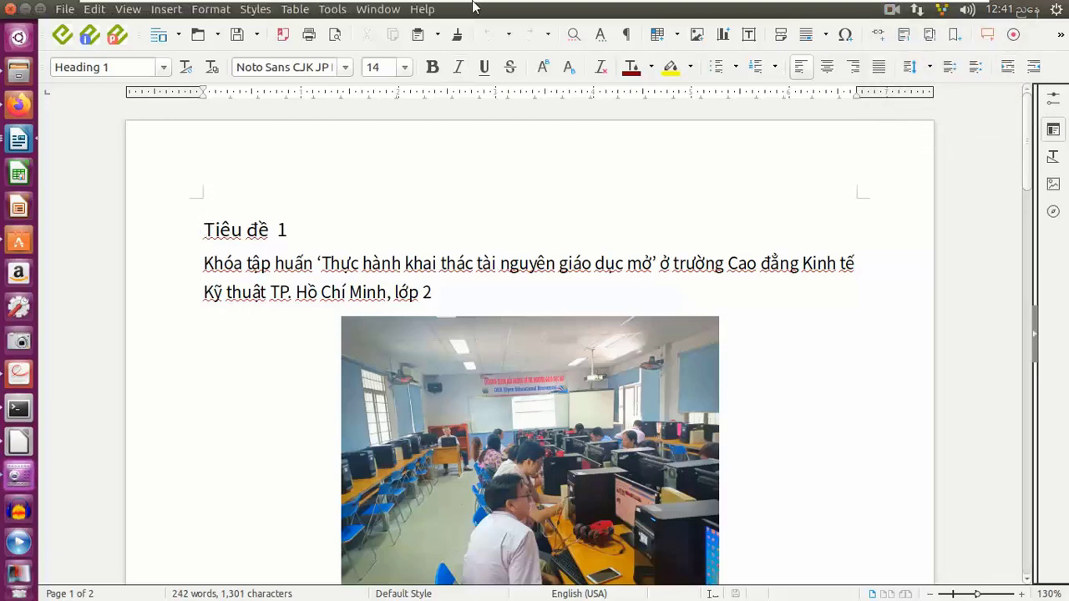
{"action": "mouse_move", "coordinate": [572, 6]}
{"action": "left_click", "coordinate": [927, 15]}
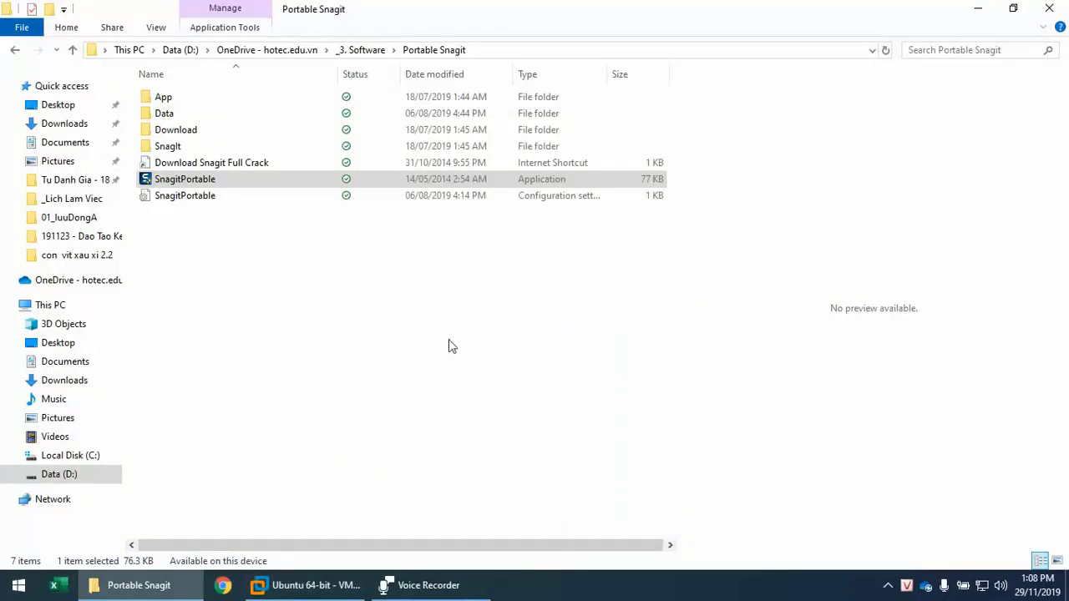
Stop the audio recording in Voice Recorder and open the folder where the sound recordings are stored.
{"action": "left_click", "coordinate": [415, 585]}
{"action": "left_click", "coordinate": [350, 291]}
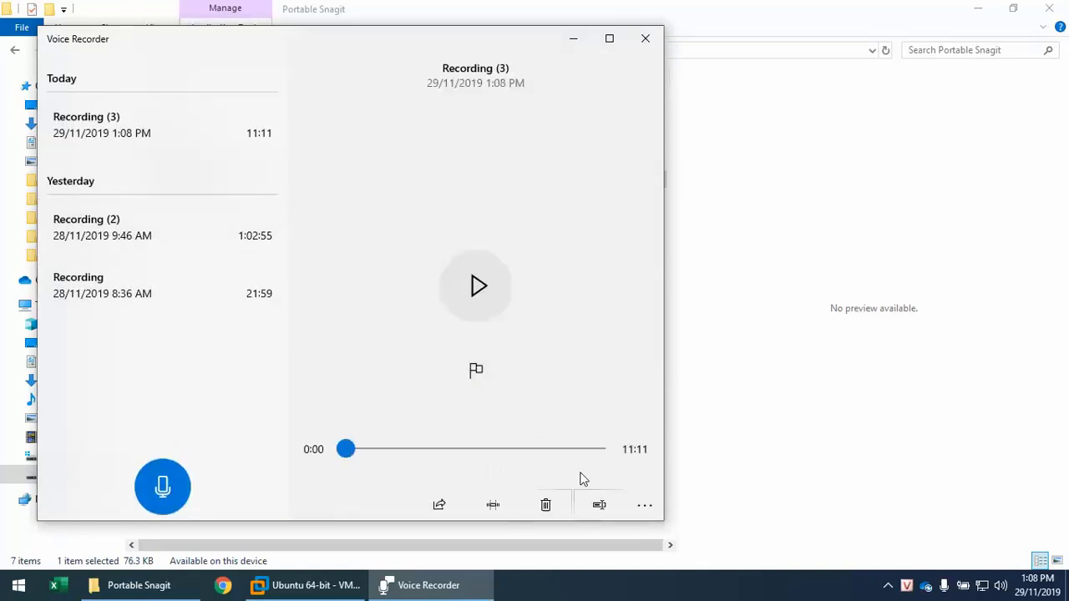
{"action": "right_click", "coordinate": [110, 295]}
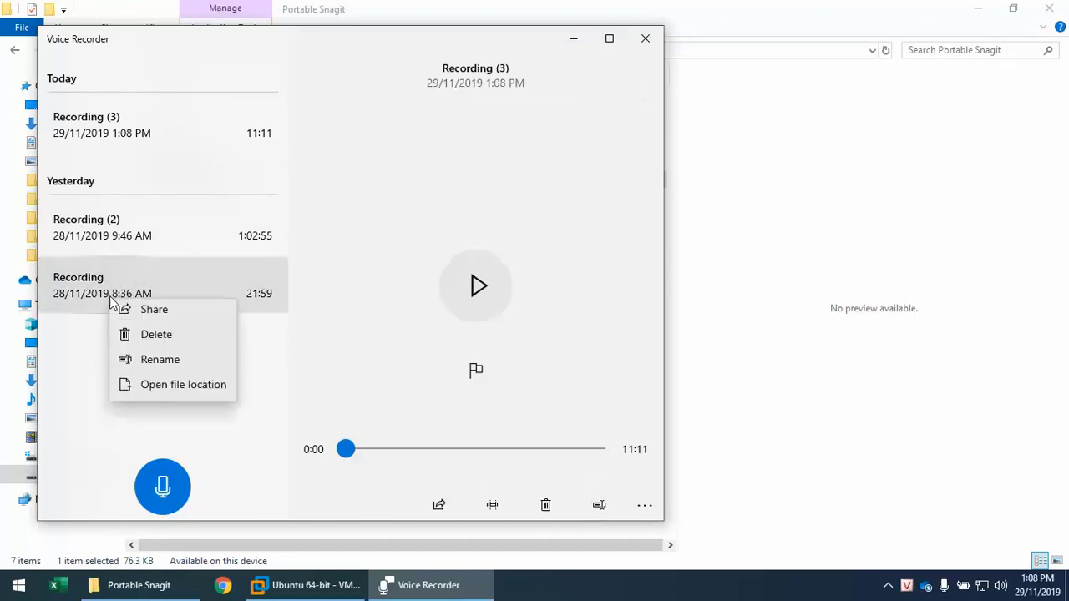
{"action": "left_click", "coordinate": [169, 404]}
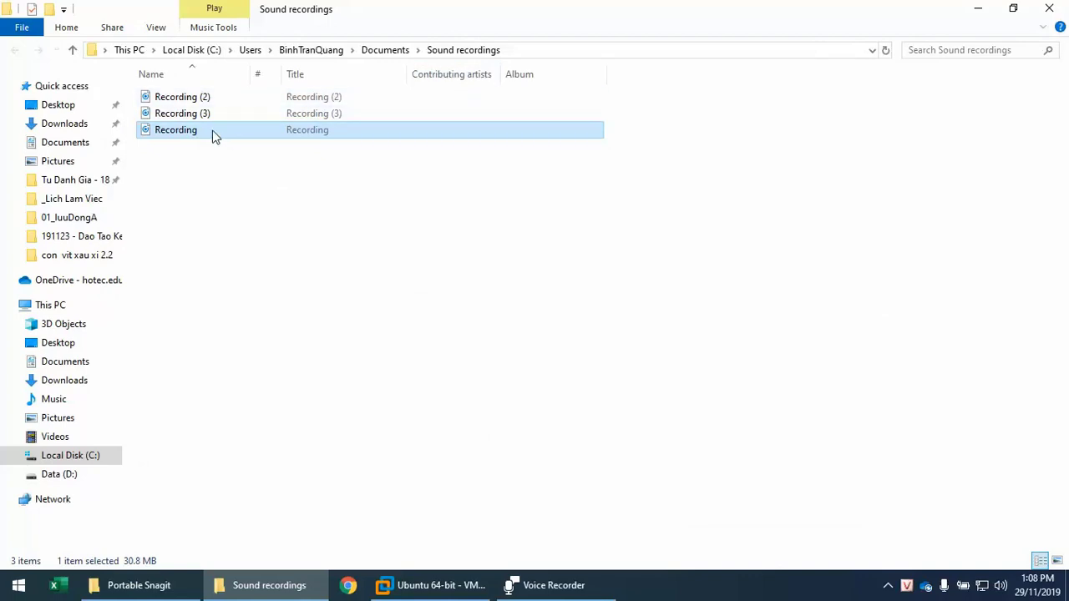
Add a Date created column to the Sound recordings folder, sort newest first and select Recording (3).
{"action": "mouse_move", "coordinate": [212, 131]}
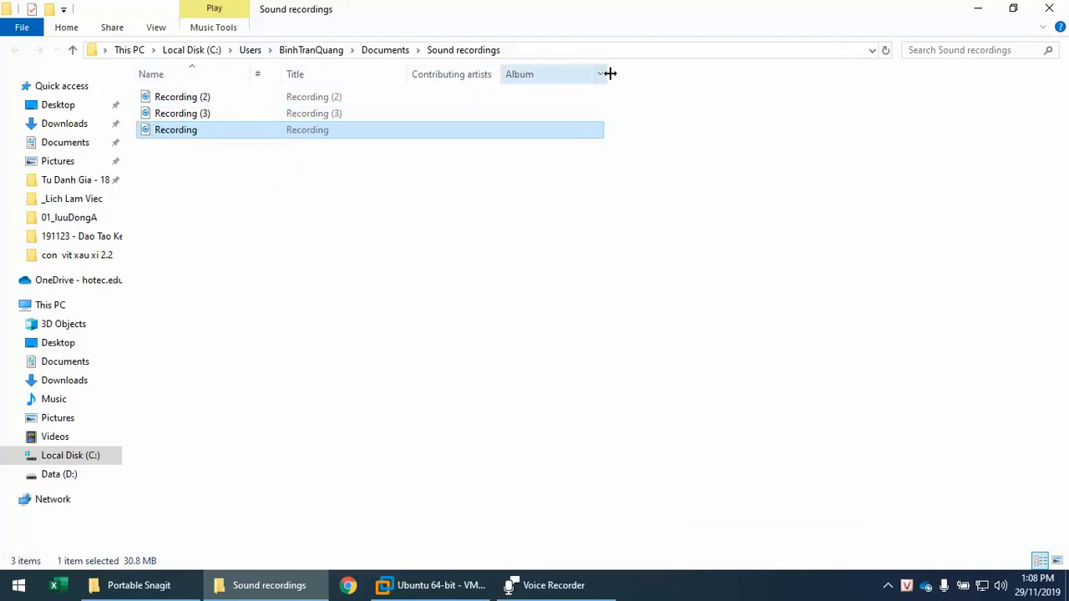
{"action": "left_click_drag", "start_coordinate": [610, 73], "coordinate": [622, 75]}
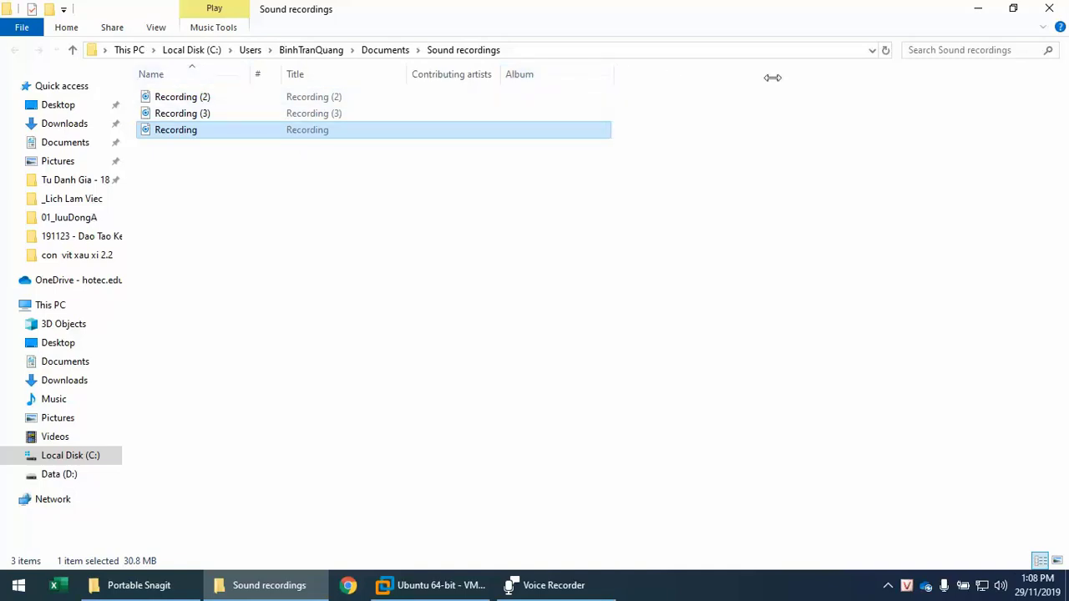
{"action": "left_click", "coordinate": [156, 28]}
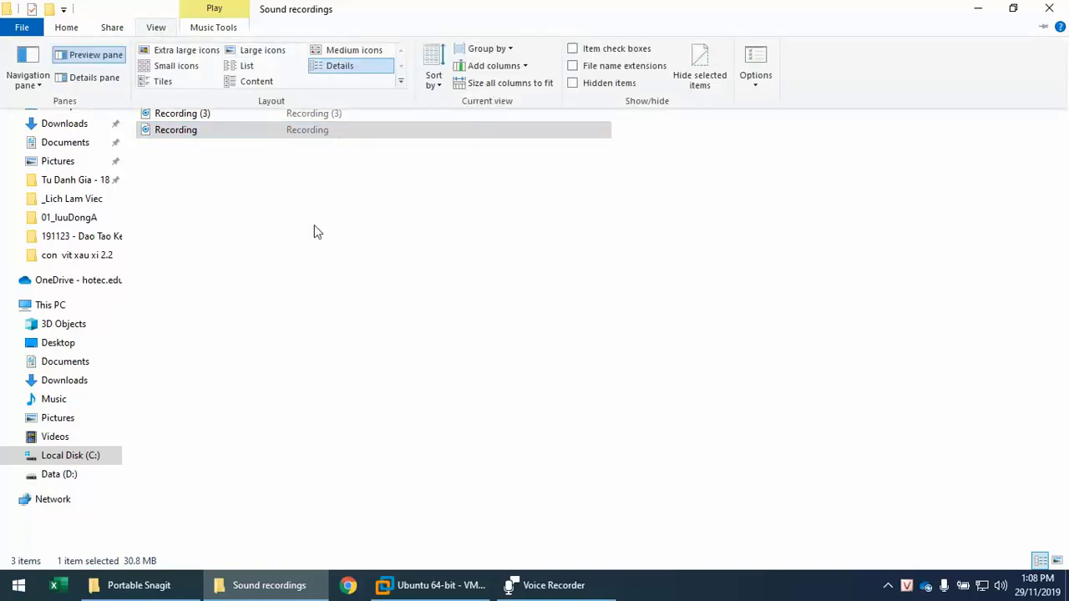
{"action": "left_click", "coordinate": [262, 203]}
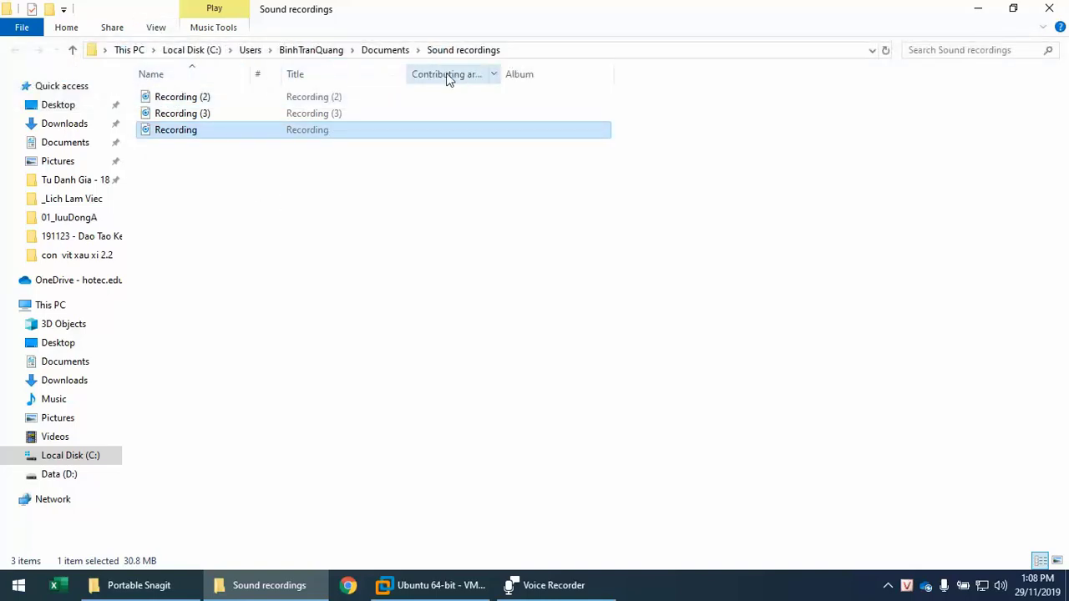
{"action": "right_click", "coordinate": [548, 73]}
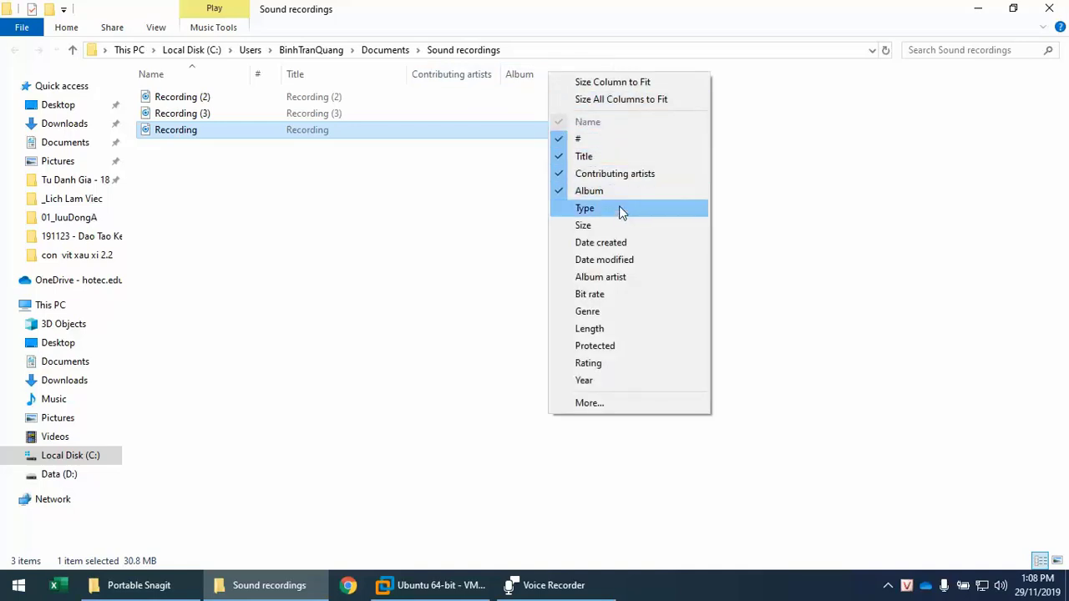
{"action": "left_click", "coordinate": [610, 243]}
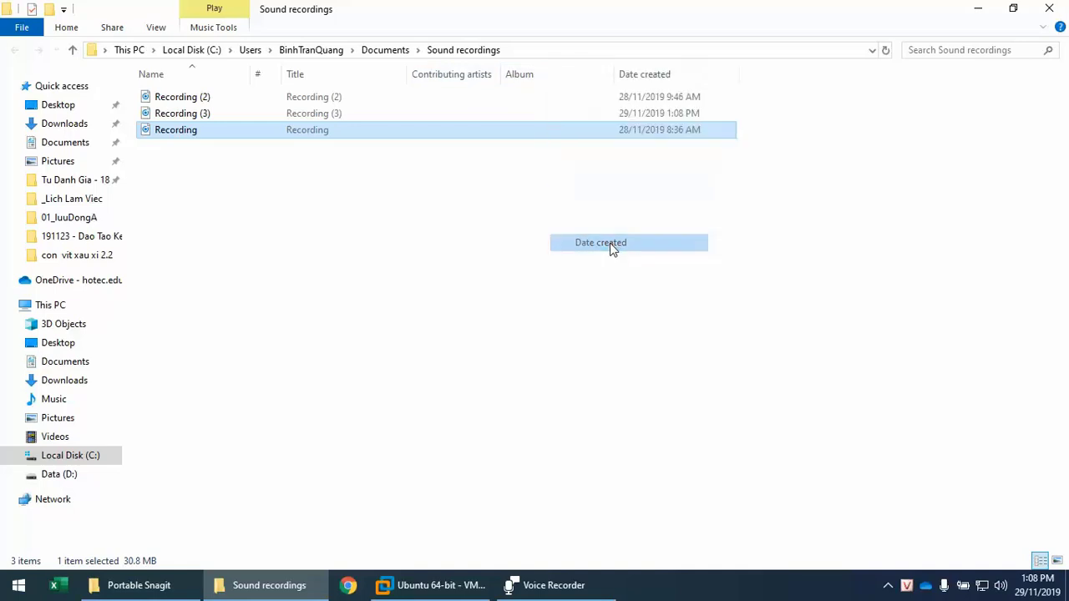
{"action": "left_click", "coordinate": [638, 74]}
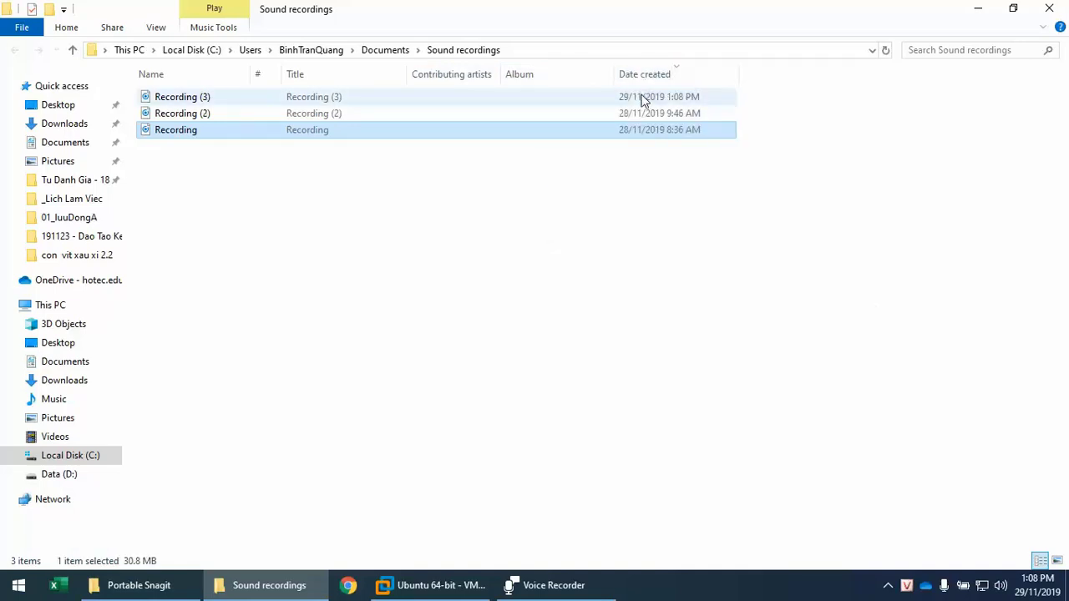
{"action": "left_click", "coordinate": [668, 98]}
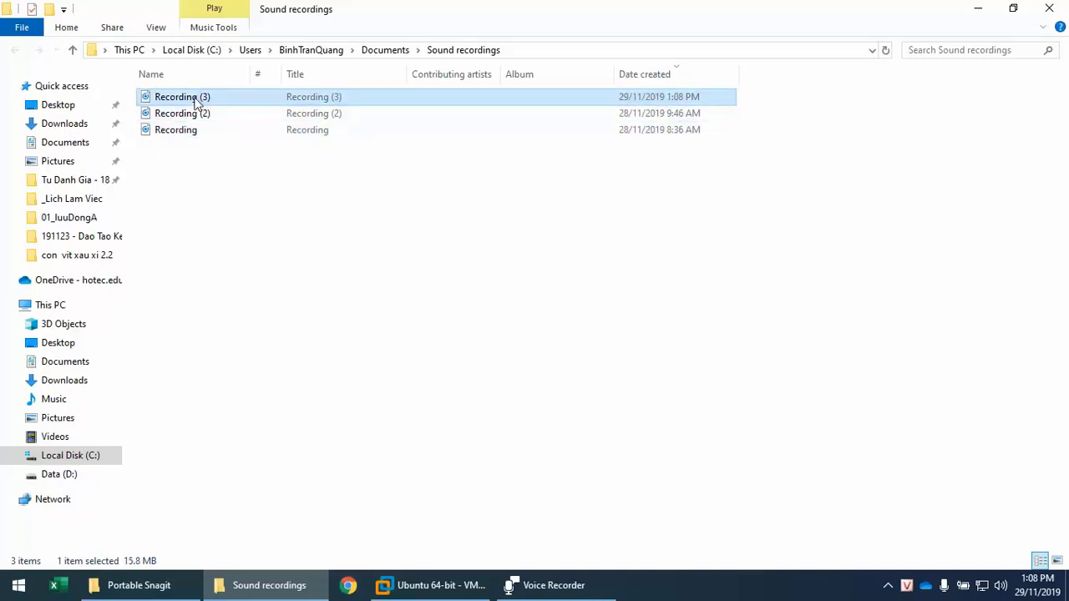
{"action": "mouse_move", "coordinate": [179, 101]}
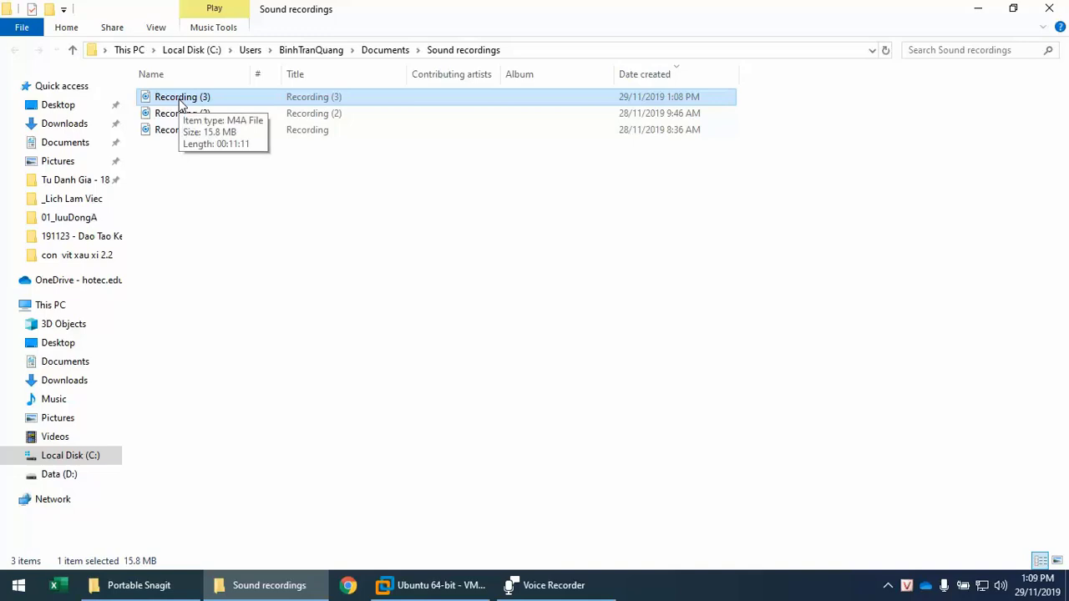
Open Zalo Web in Chrome from its bookmark and minimise the browser.
{"action": "left_click", "coordinate": [348, 584]}
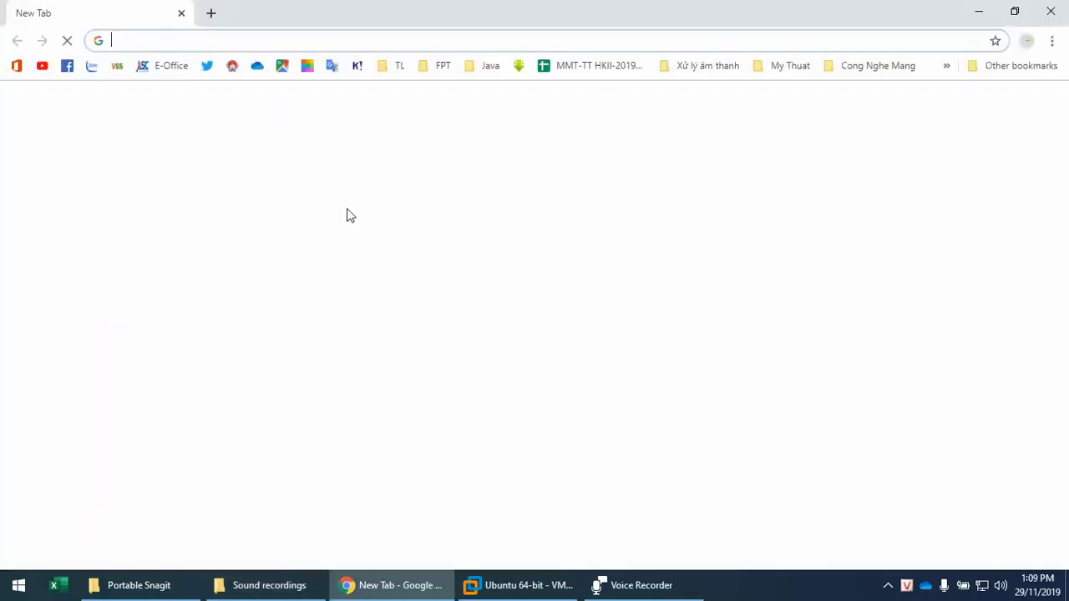
{"action": "left_click", "coordinate": [91, 70]}
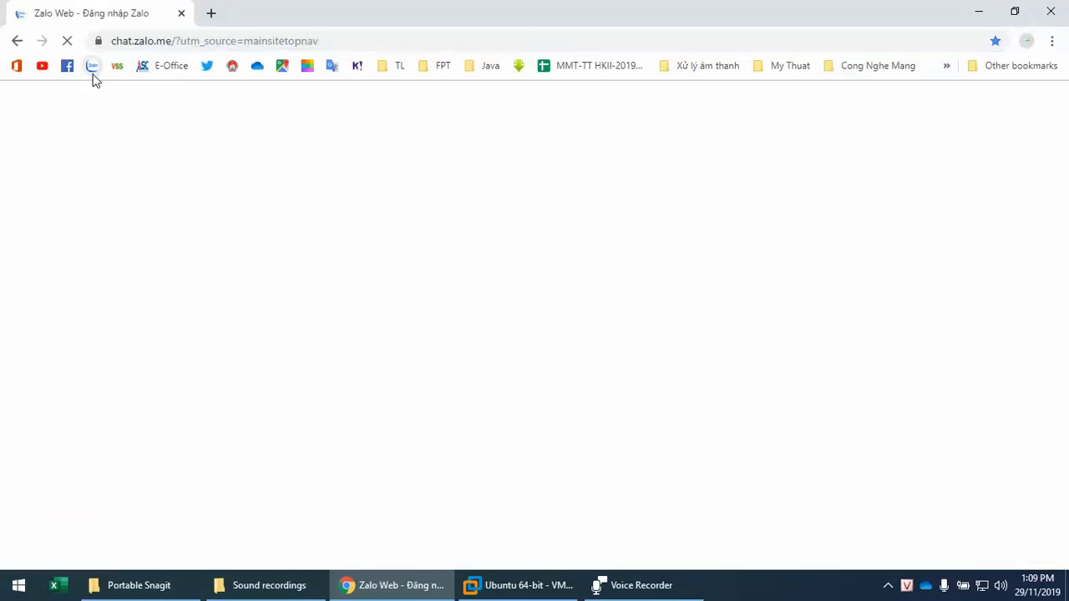
{"action": "left_click", "coordinate": [977, 12]}
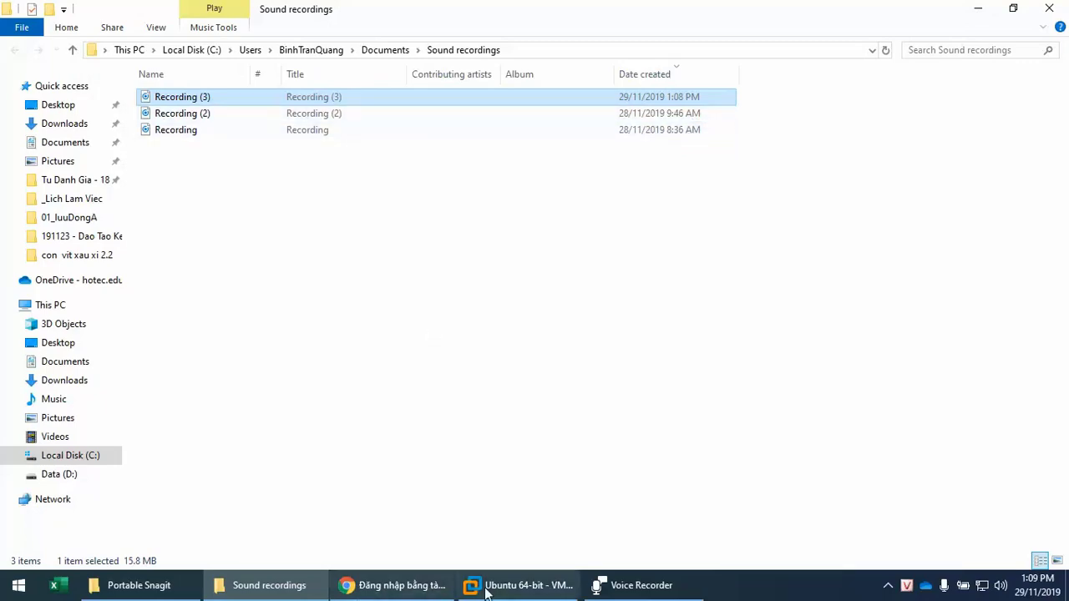
Switch back to the Ubuntu virtual machine and open the Music folder from Home in the file manager.
{"action": "left_click", "coordinate": [513, 588]}
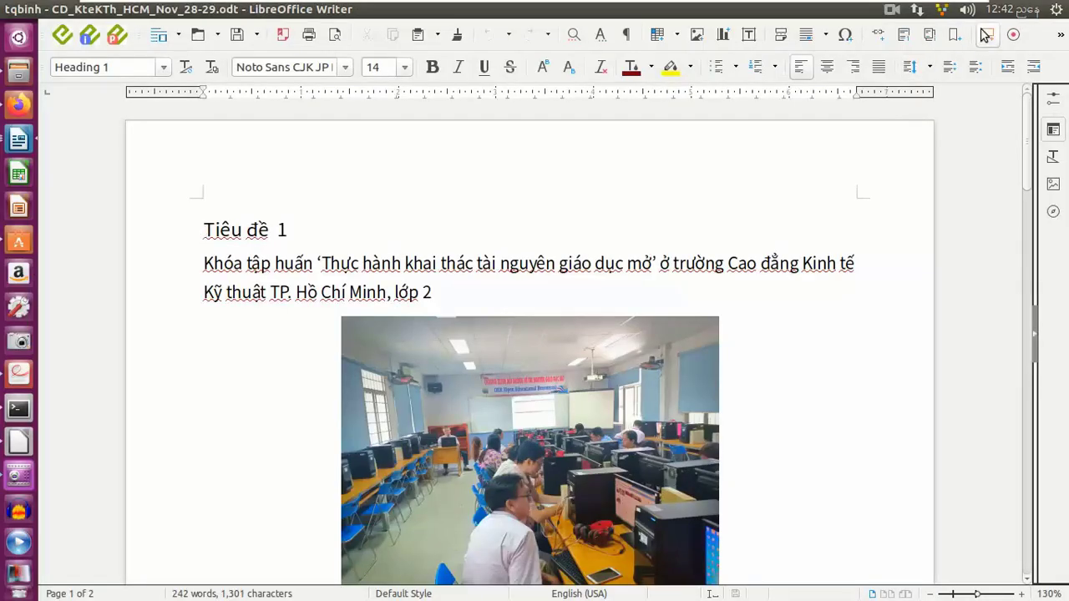
{"action": "left_click", "coordinate": [18, 72]}
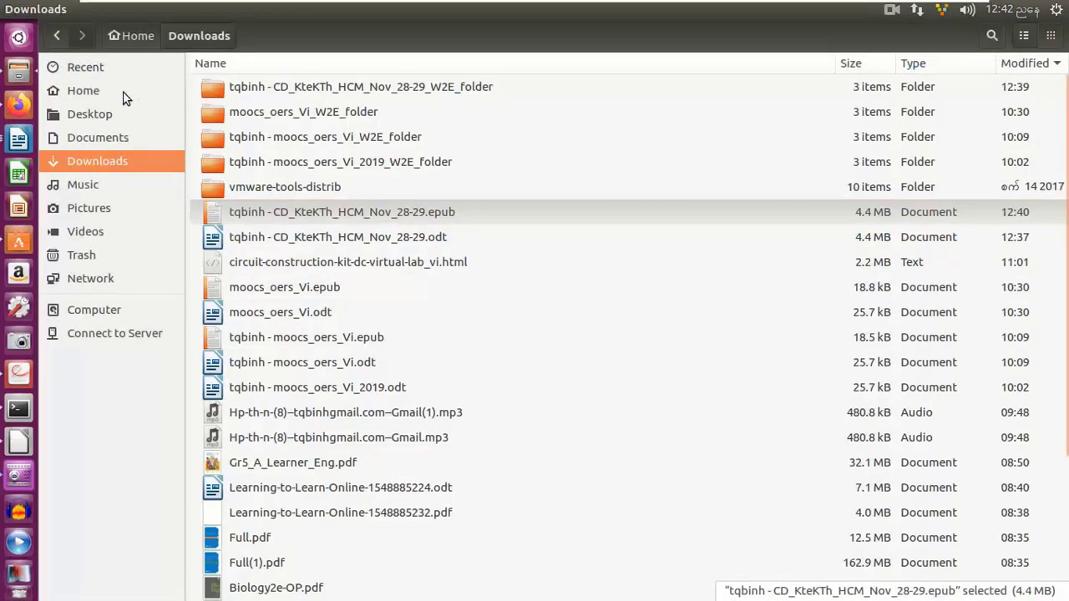
{"action": "left_click", "coordinate": [84, 91]}
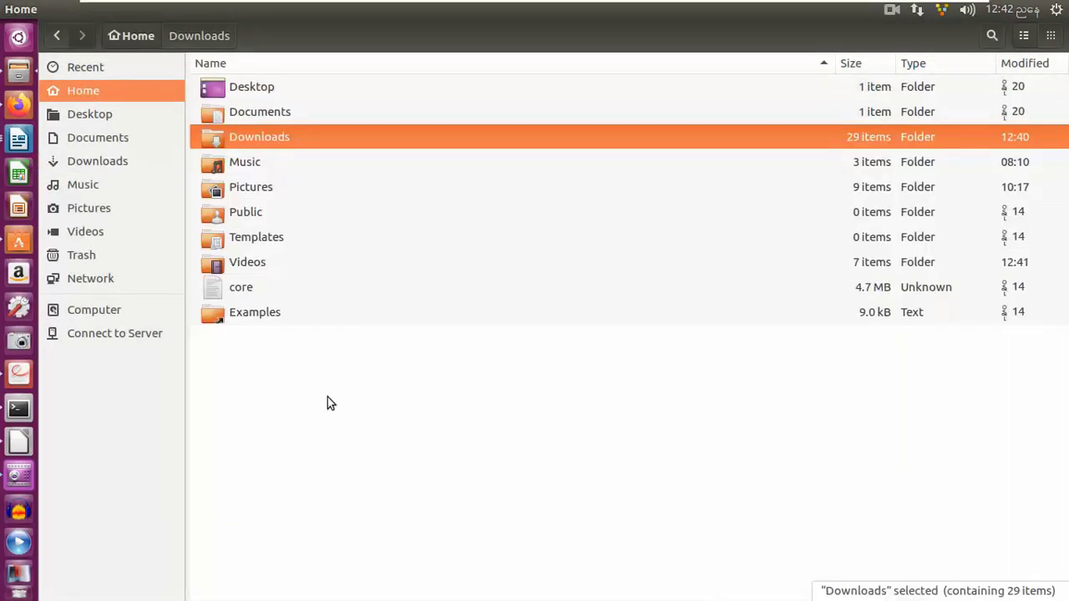
{"action": "double_click", "coordinate": [241, 163]}
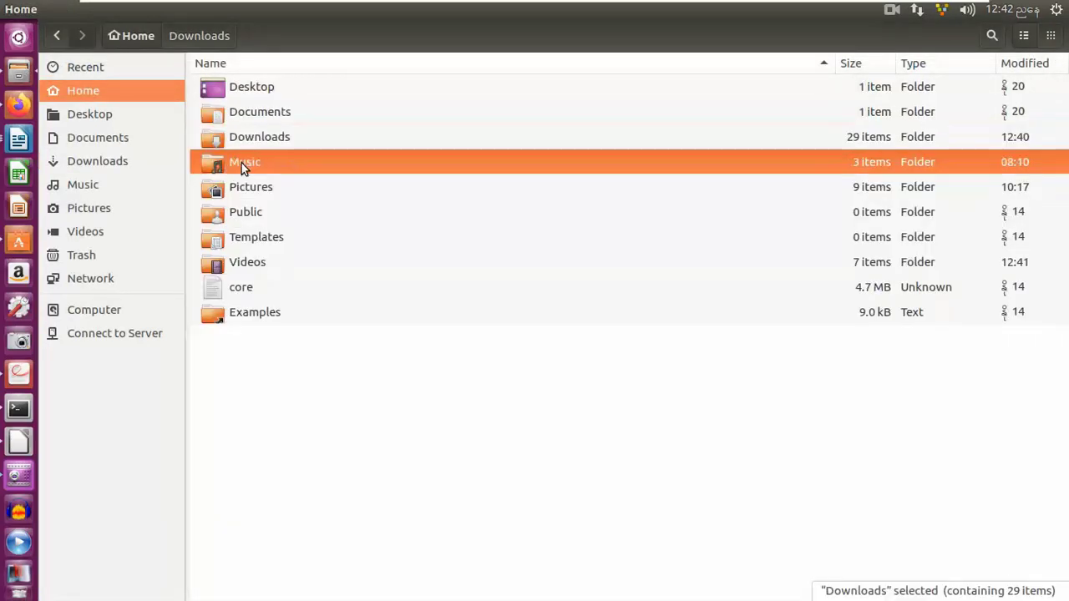
Try to copy Recording (3) from the Windows Sound recordings folder into the Ubuntu virtual machine's Music folder.
{"action": "mouse_move", "coordinate": [707, 4]}
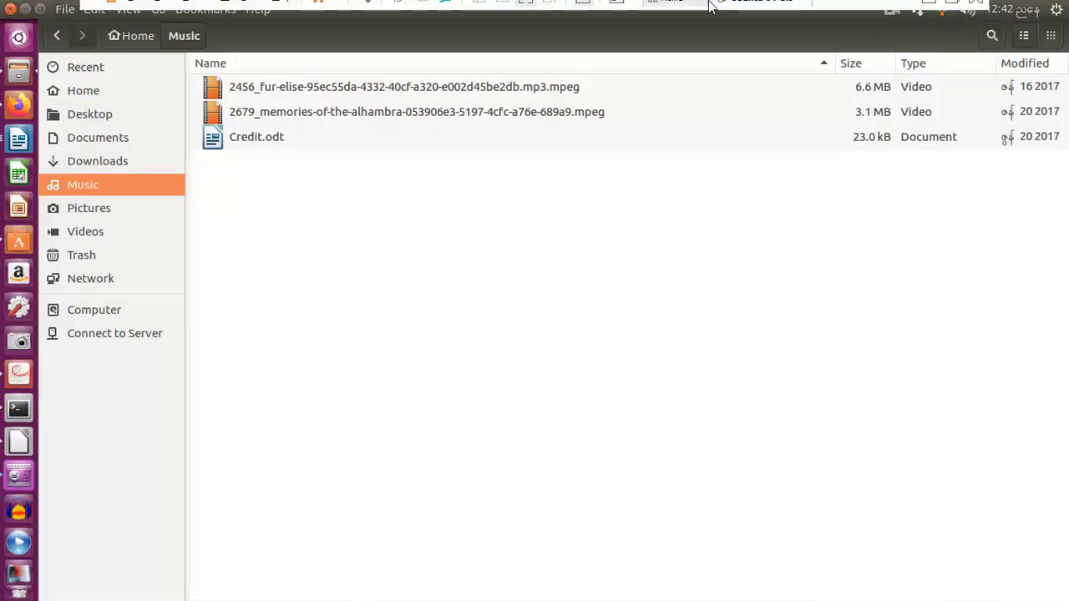
{"action": "left_click", "coordinate": [931, 13]}
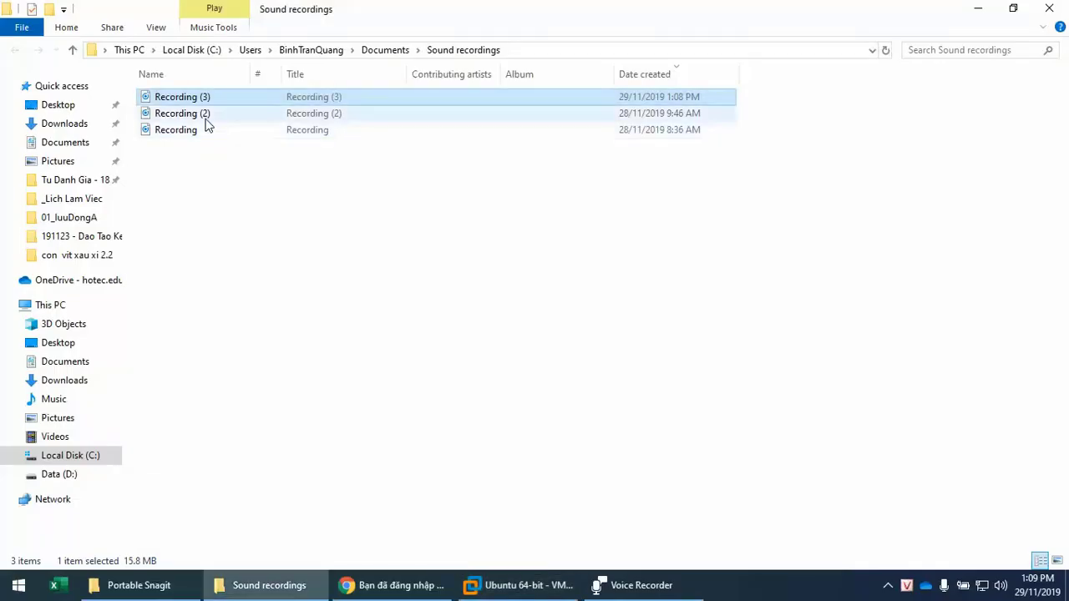
{"action": "left_click_drag", "start_coordinate": [192, 98], "coordinate": [91, 67]}
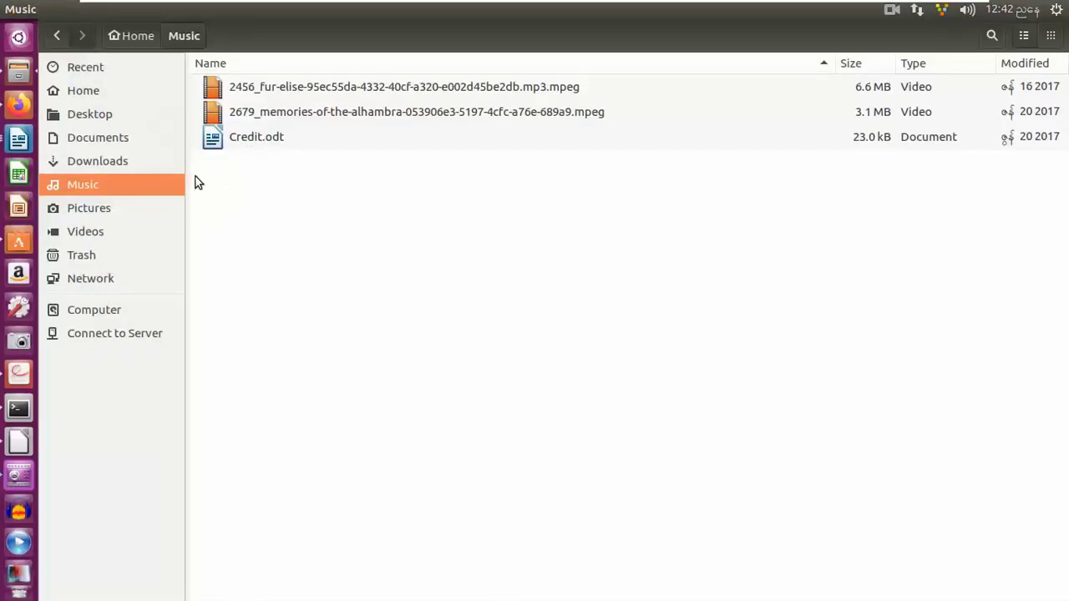
Look for the copied recording in the Home, Recent and Downloads locations of the Ubuntu file manager.
{"action": "left_click", "coordinate": [70, 92]}
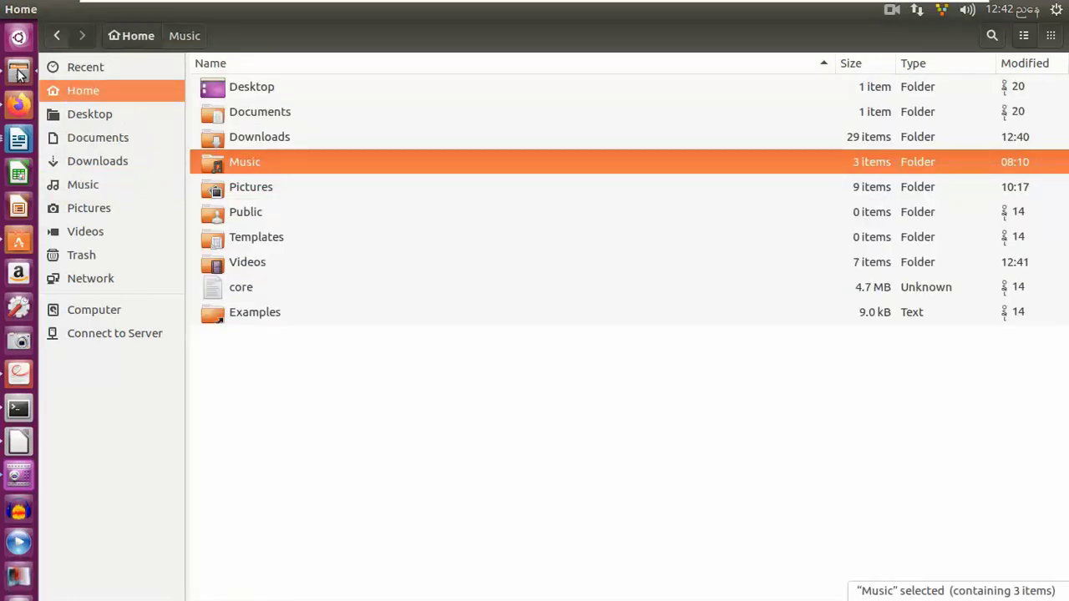
{"action": "left_click", "coordinate": [88, 68]}
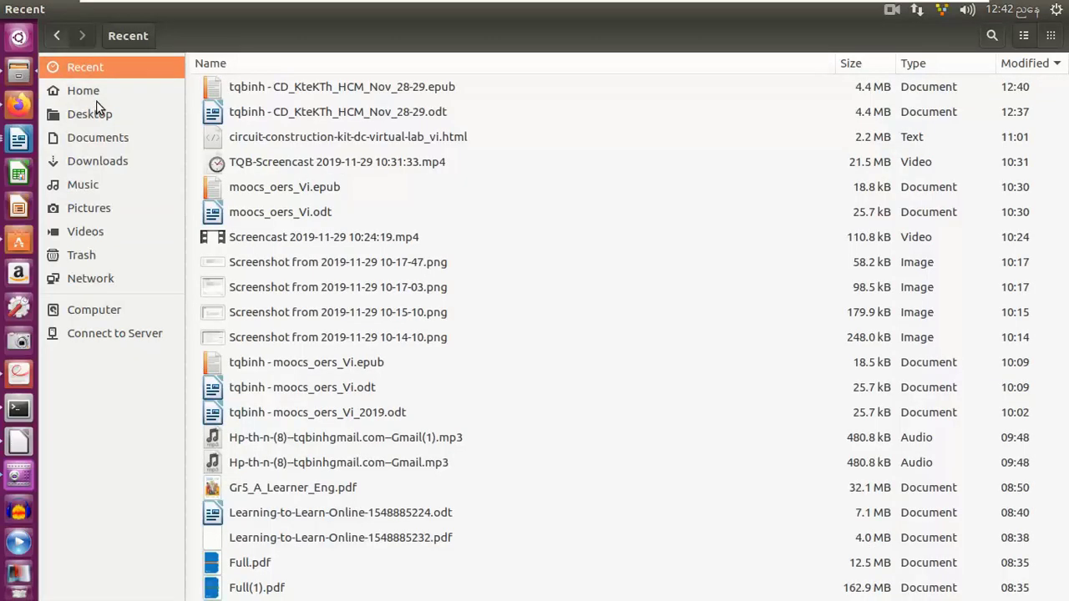
{"action": "scroll", "coordinate": [573, 327], "scroll_direction": "down", "scroll_amount": 4}
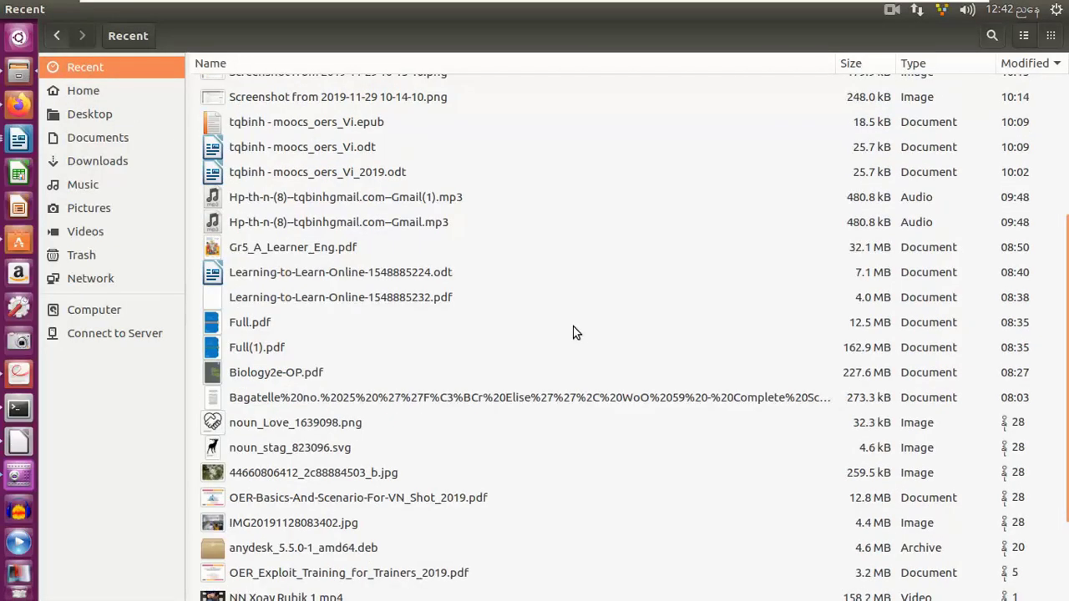
{"action": "scroll", "coordinate": [576, 405], "scroll_direction": "down", "scroll_amount": 2}
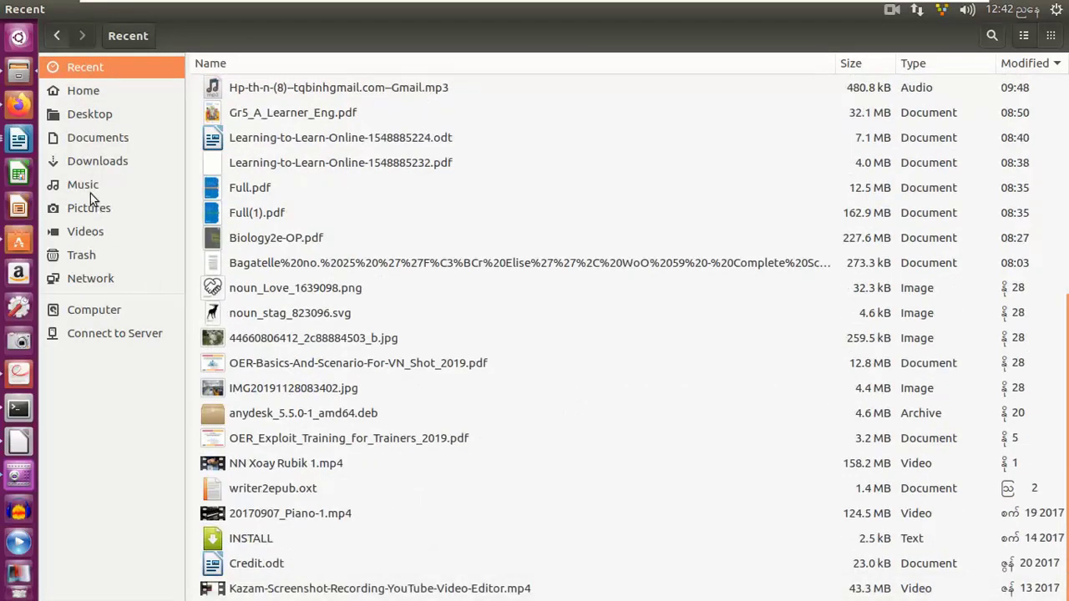
{"action": "left_click", "coordinate": [88, 161]}
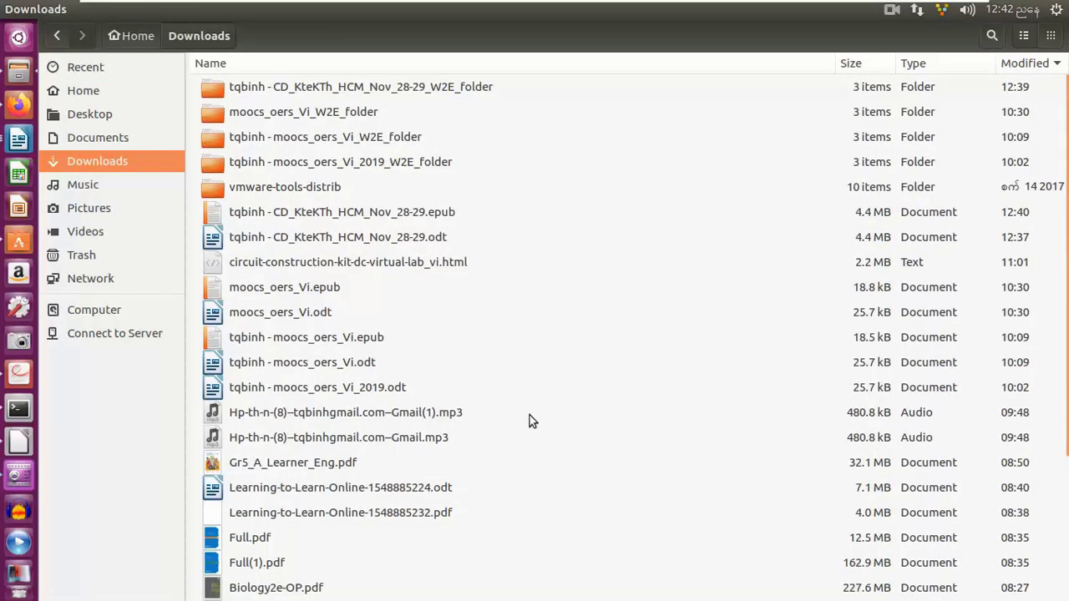
{"action": "scroll", "coordinate": [527, 422], "scroll_direction": "down", "scroll_amount": 3}
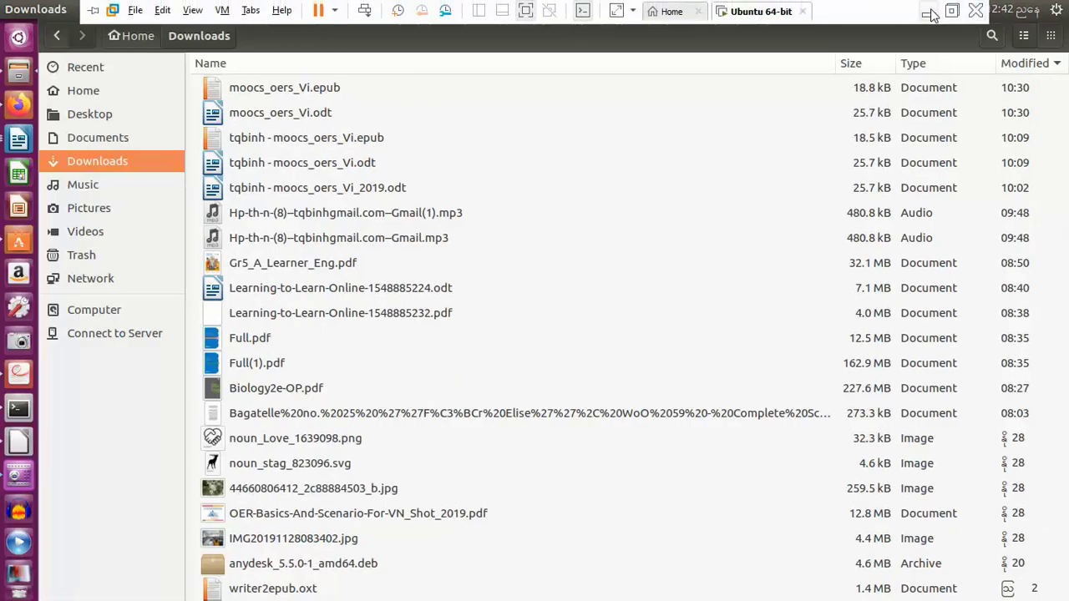
Switch to Windows, open the Truyền File conversation in Zalo Web in Chrome and send it Recording (3) from Sound recordings.
{"action": "left_click", "coordinate": [928, 14]}
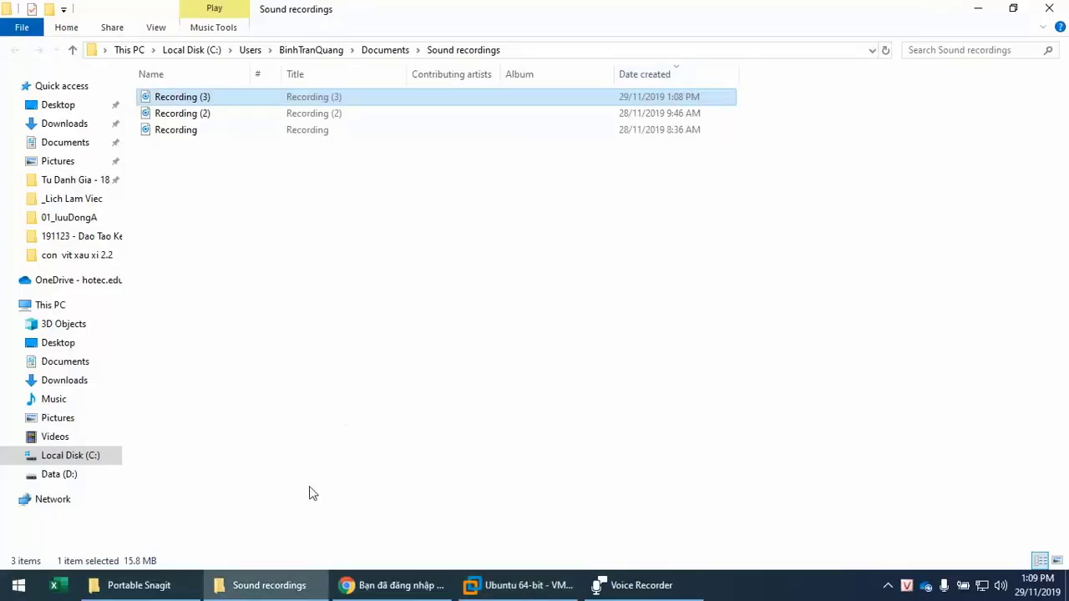
{"action": "left_click", "coordinate": [364, 576]}
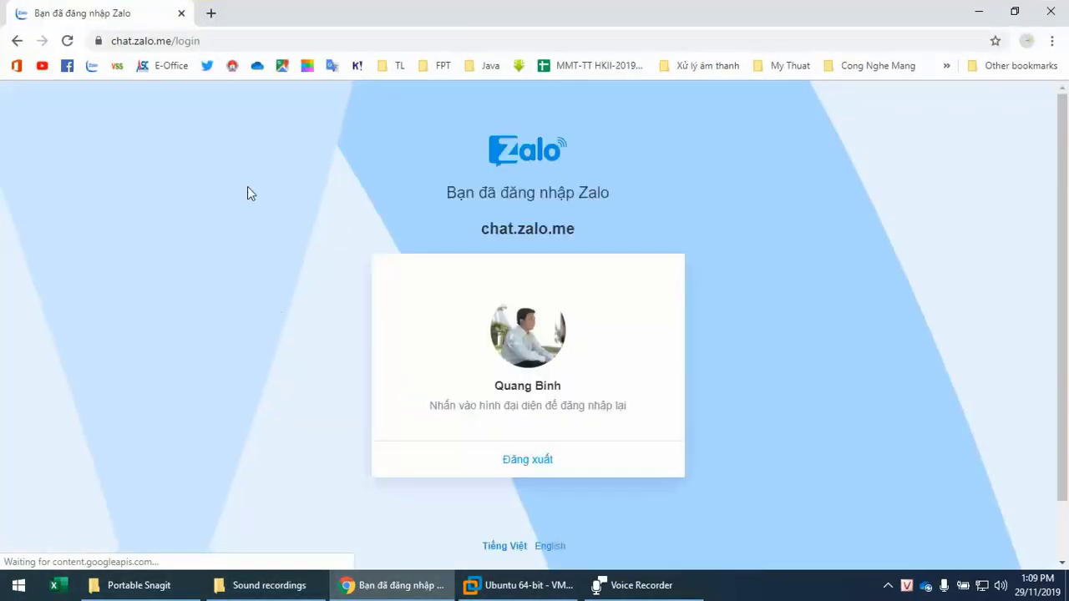
{"action": "left_click", "coordinate": [102, 66]}
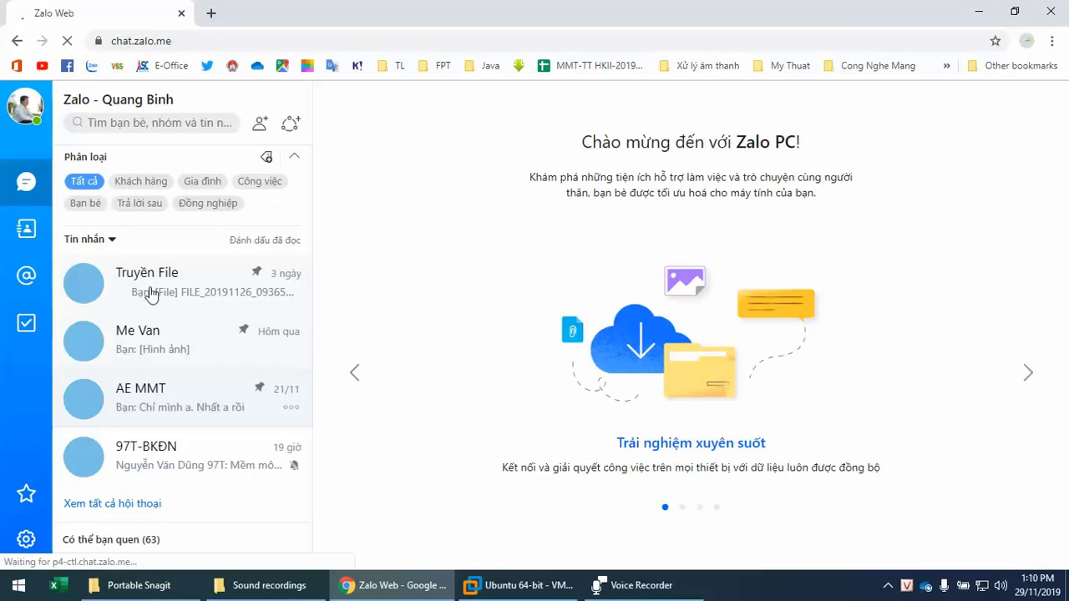
{"action": "left_click", "coordinate": [150, 294]}
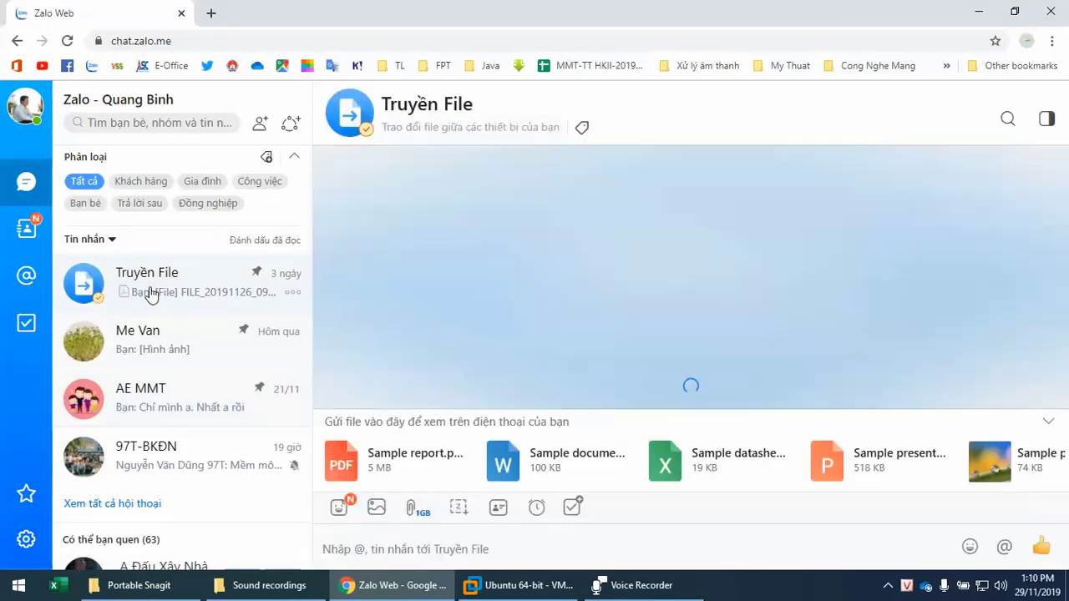
{"action": "left_click", "coordinate": [258, 585]}
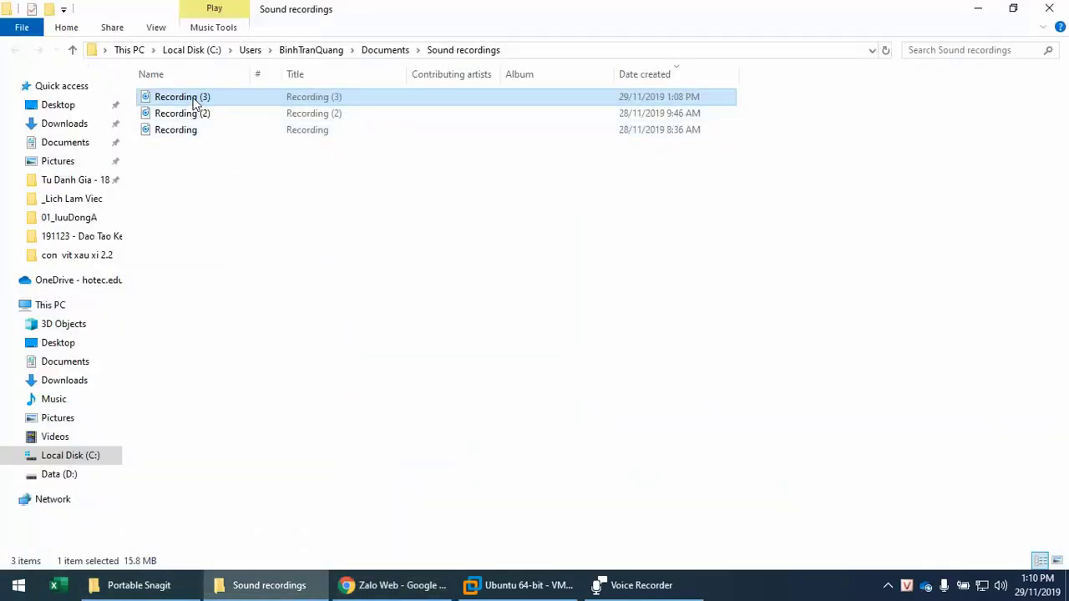
{"action": "left_click_drag", "start_coordinate": [194, 100], "coordinate": [493, 551]}
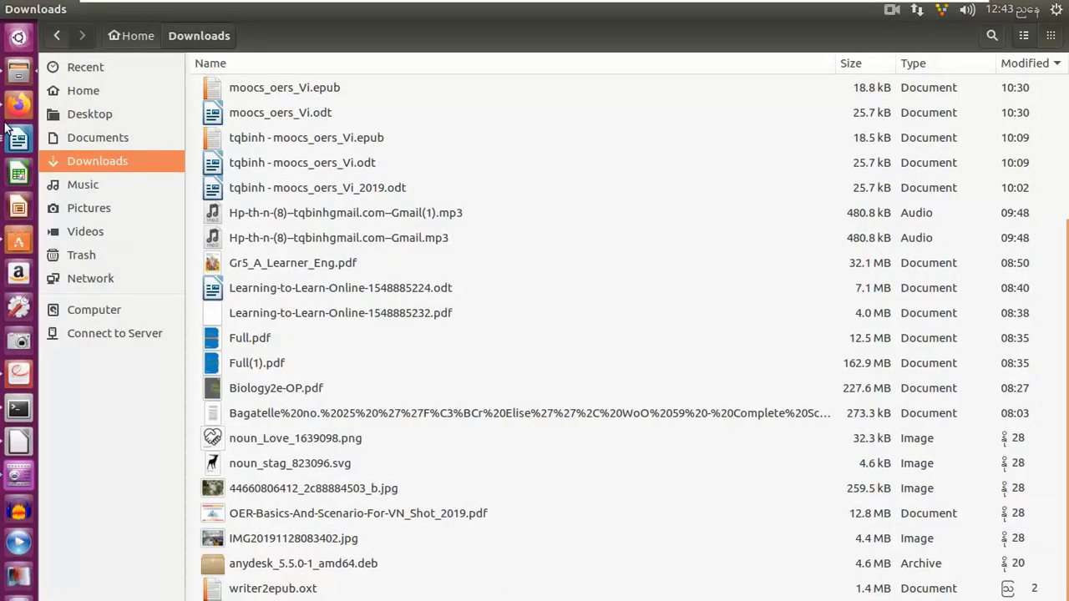
Switch to Firefox in the Ubuntu virtual machine and search the web for zalo.
{"action": "left_click", "coordinate": [17, 106]}
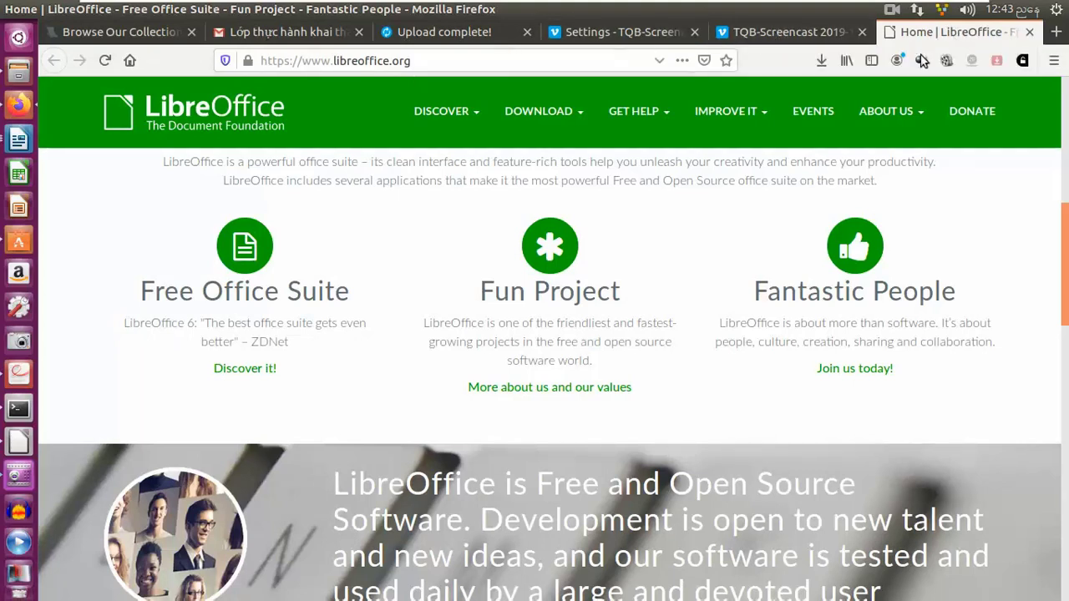
{"action": "left_click", "coordinate": [565, 60]}
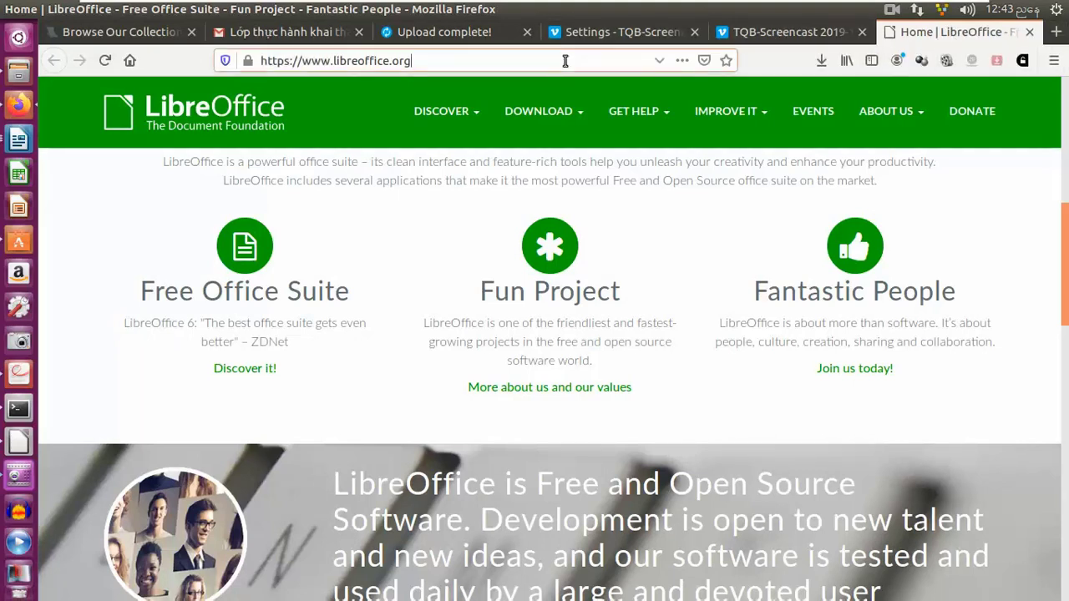
{"action": "key", "text": "ctrl+a"}
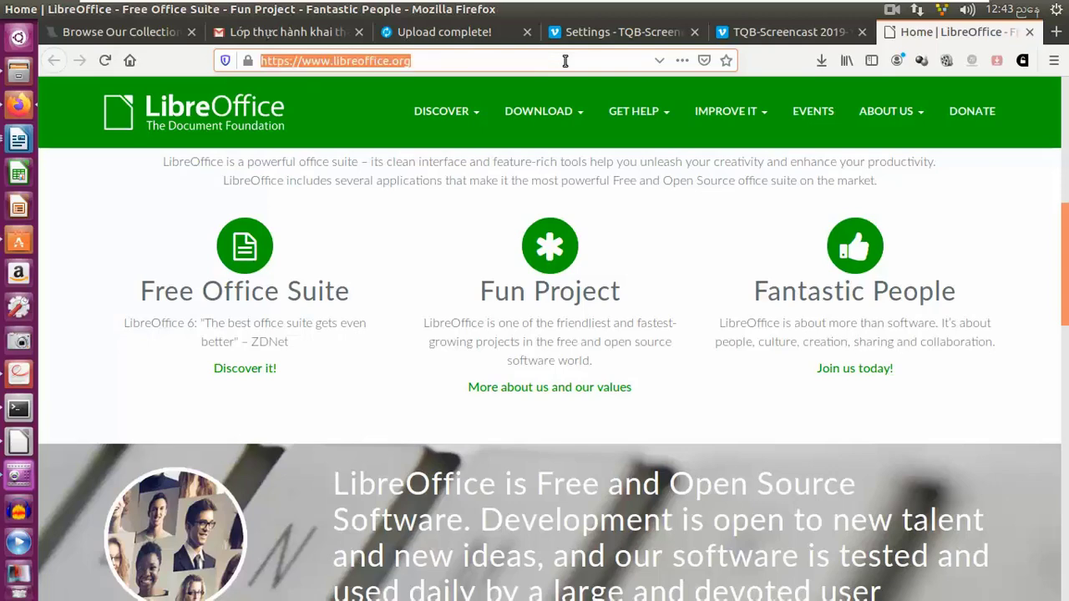
{"action": "type", "text": "zalo"}
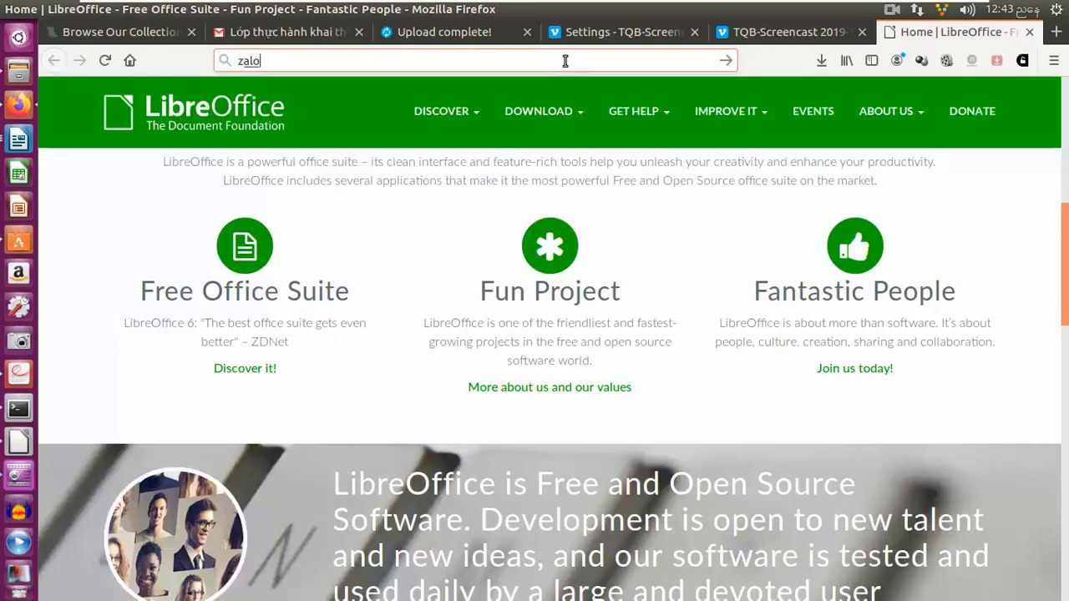
{"action": "key", "text": "Return"}
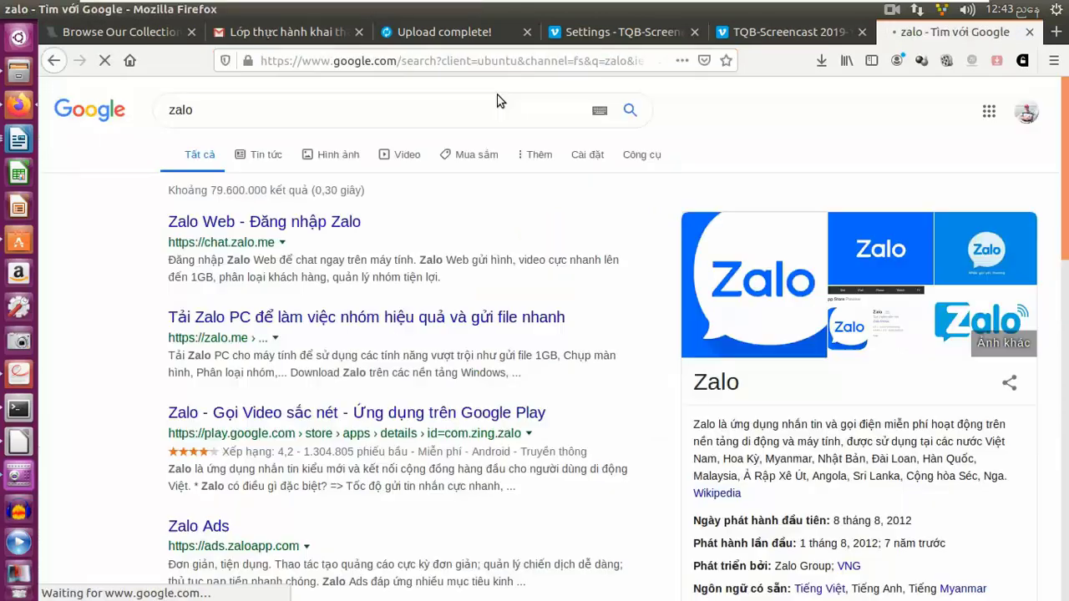
Open Zalo Web from the search results, log back in with the remembered account and open the Truyền File conversation.
{"action": "left_click", "coordinate": [239, 224]}
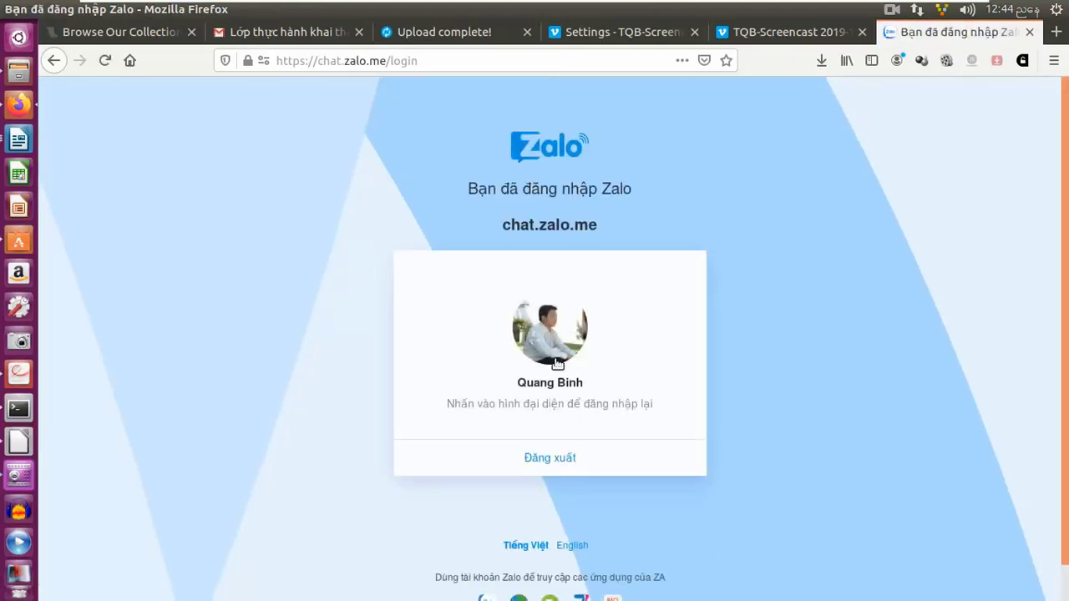
{"action": "left_click", "coordinate": [557, 364]}
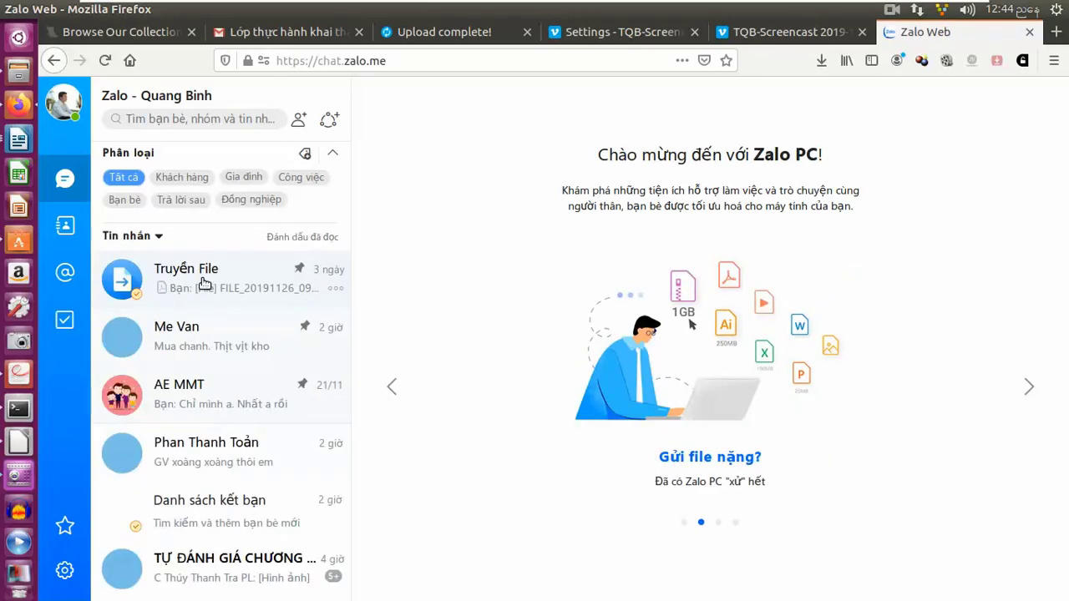
{"action": "left_click", "coordinate": [203, 283]}
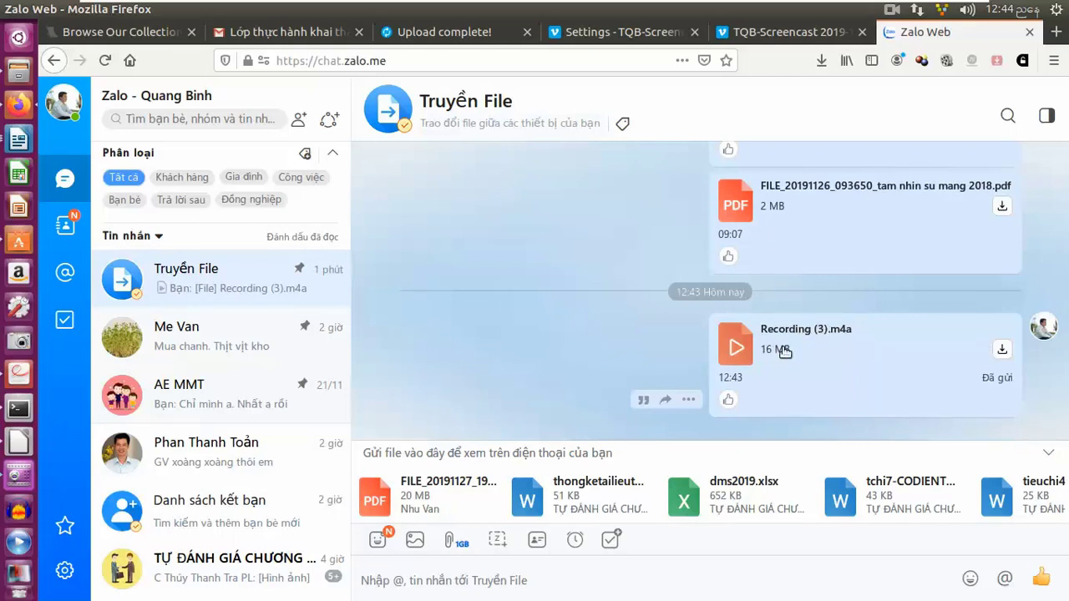
Try to download Recording (3).m4a from the conversation and look for it in the Documents, Music and Downloads folders.
{"action": "left_click", "coordinate": [1002, 353]}
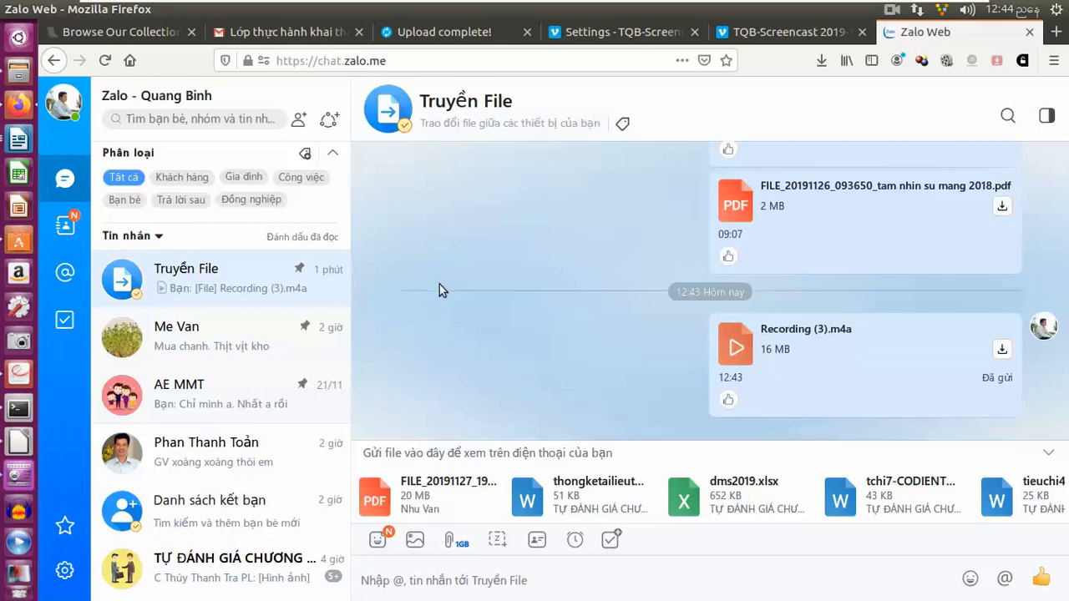
{"action": "left_click", "coordinate": [789, 337]}
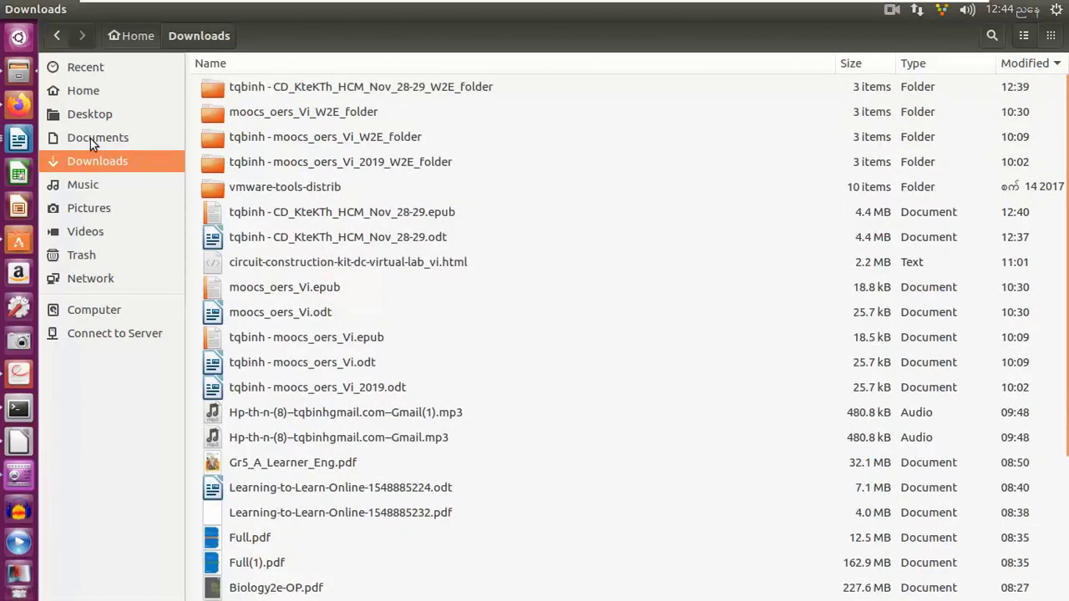
{"action": "left_click", "coordinate": [90, 139]}
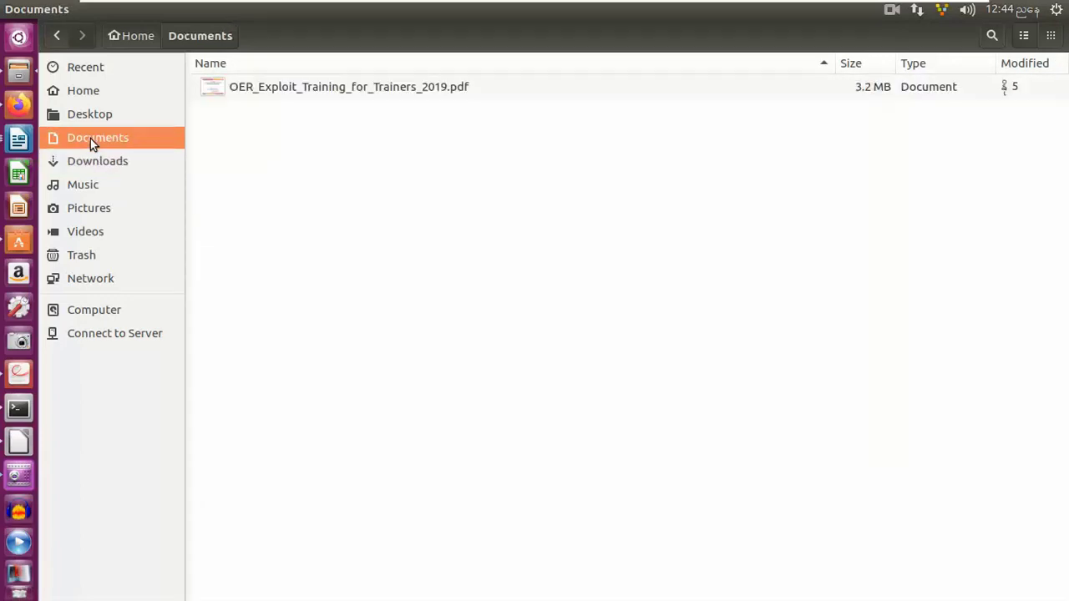
{"action": "left_click", "coordinate": [83, 187]}
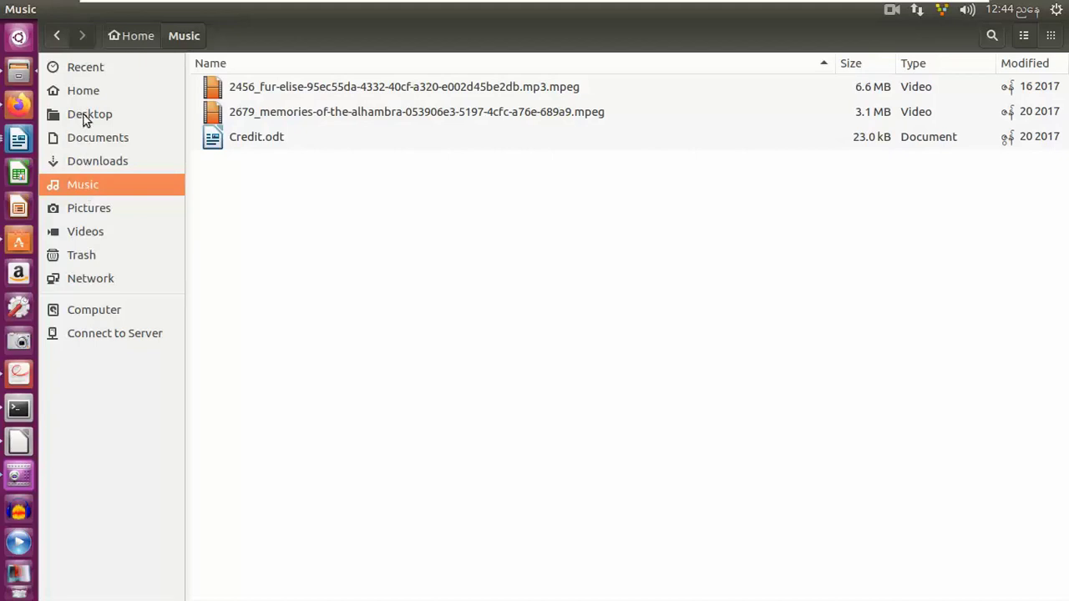
{"action": "left_click", "coordinate": [84, 142]}
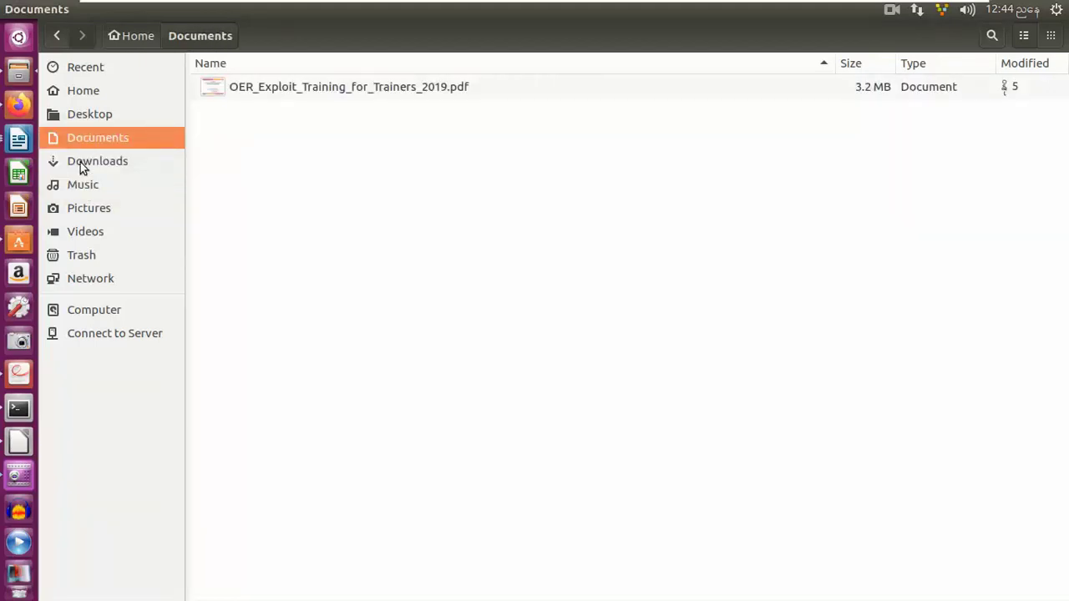
{"action": "left_click", "coordinate": [79, 167]}
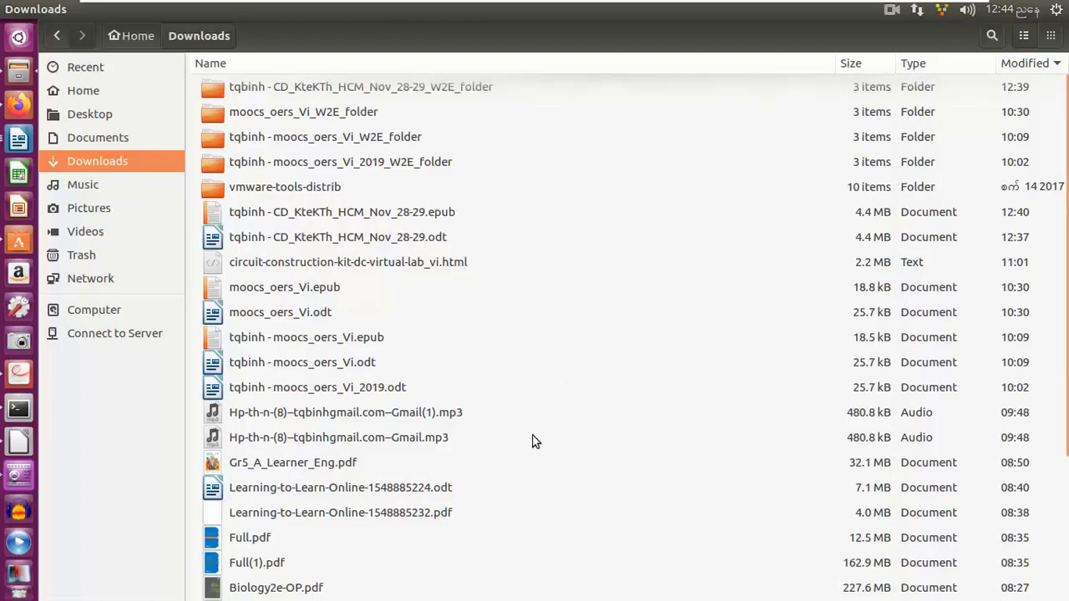
{"action": "scroll", "coordinate": [535, 430], "scroll_direction": "down", "scroll_amount": 5}
{"action": "scroll", "coordinate": [529, 447], "scroll_direction": "up", "scroll_amount": 5}
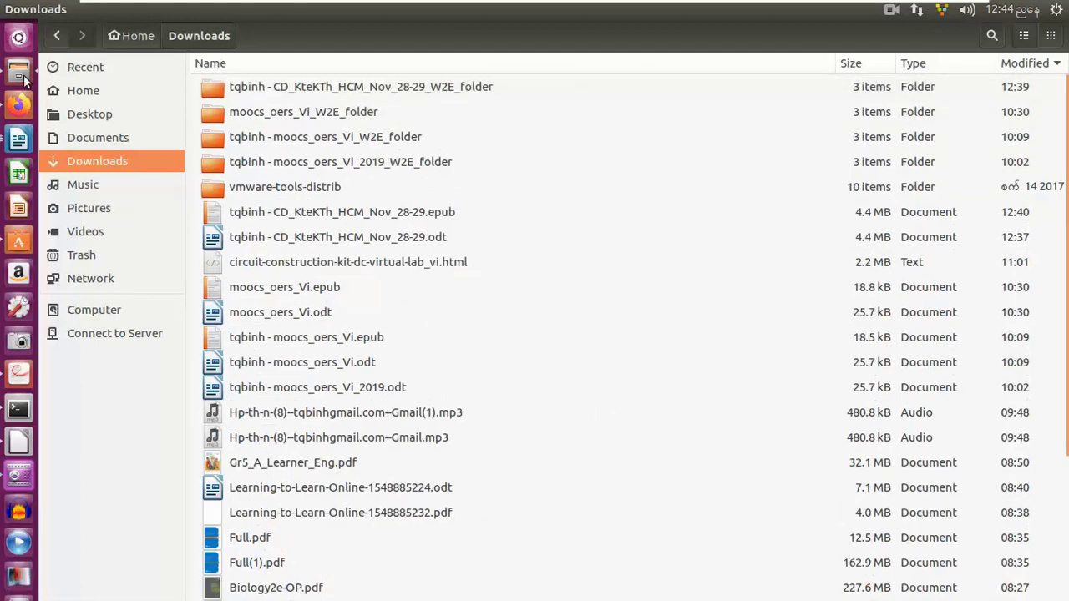
Switch back to Firefox and check its list of recent downloads for the recording.
{"action": "left_click", "coordinate": [20, 106]}
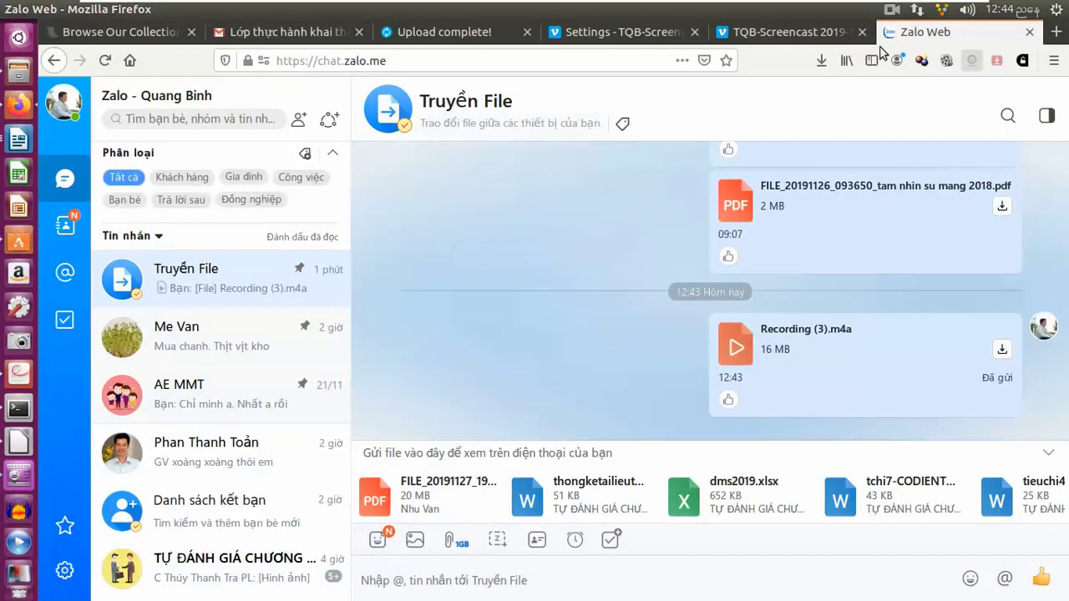
{"action": "left_click", "coordinate": [822, 60]}
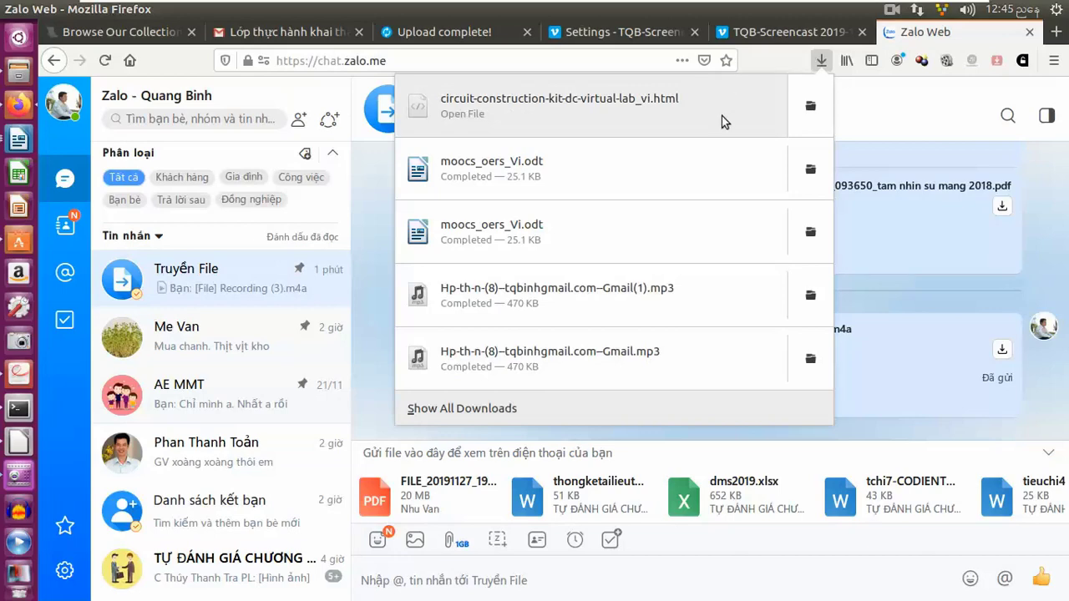
{"action": "left_click", "coordinate": [865, 109]}
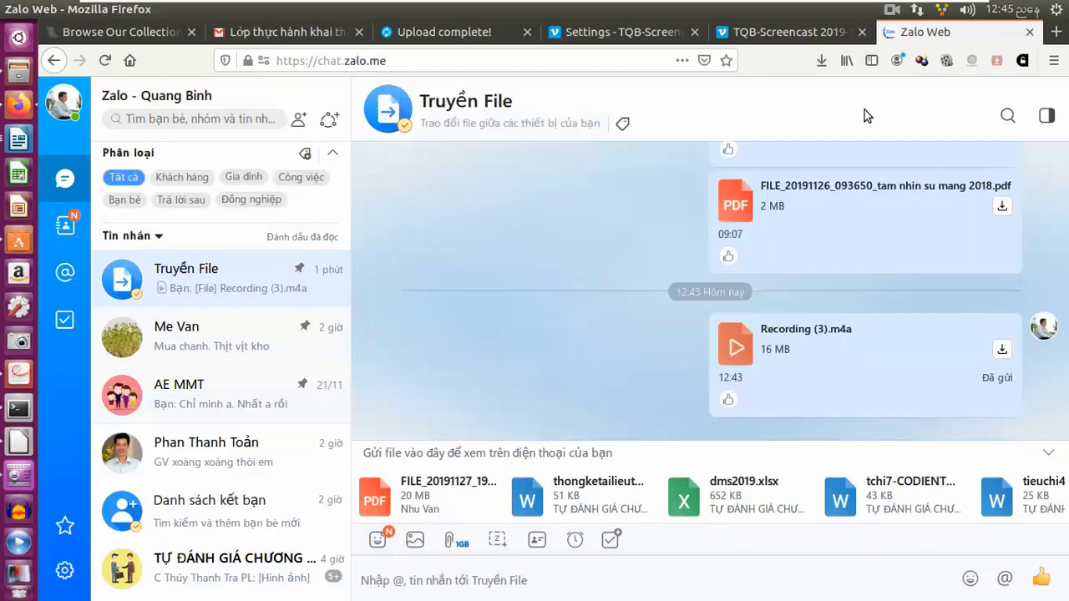
Download Recording (3).m4a from the Truyền File conversation and save it as a file.
{"action": "left_click", "coordinate": [1002, 351]}
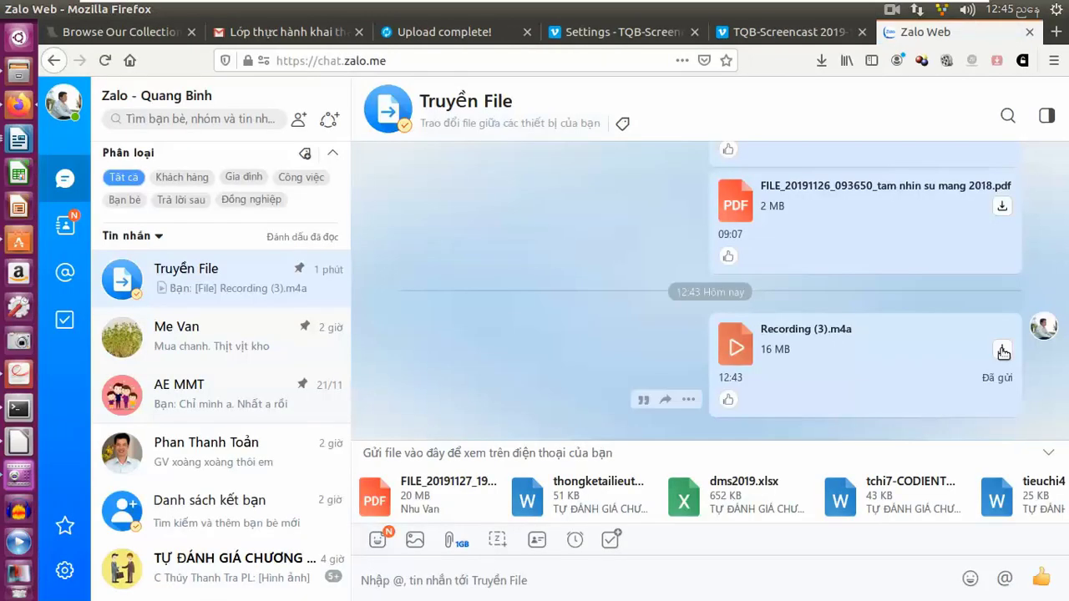
{"action": "left_click", "coordinate": [434, 346]}
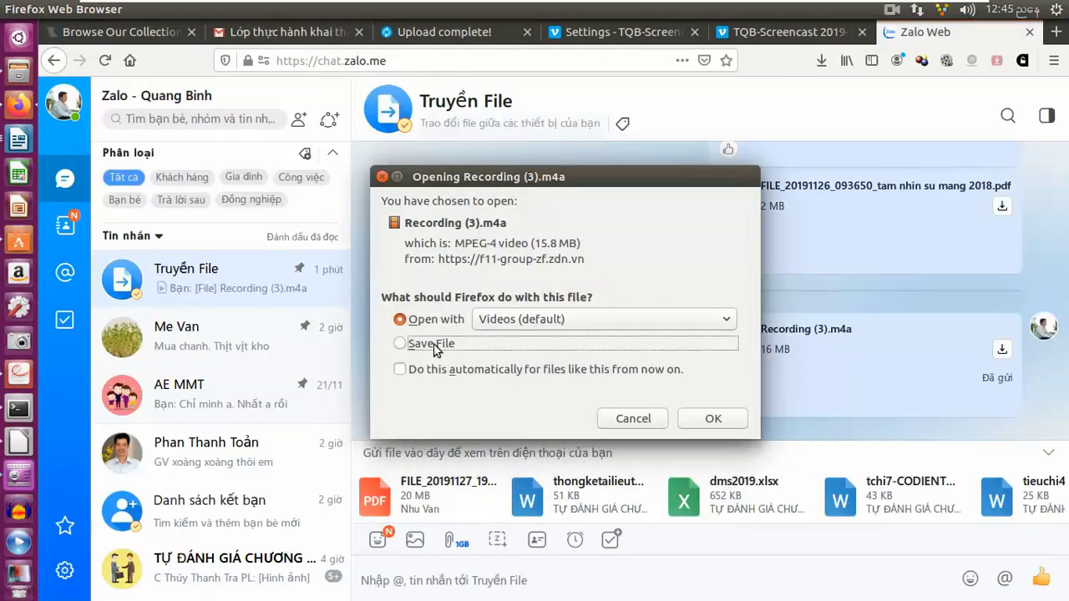
{"action": "left_click", "coordinate": [715, 419]}
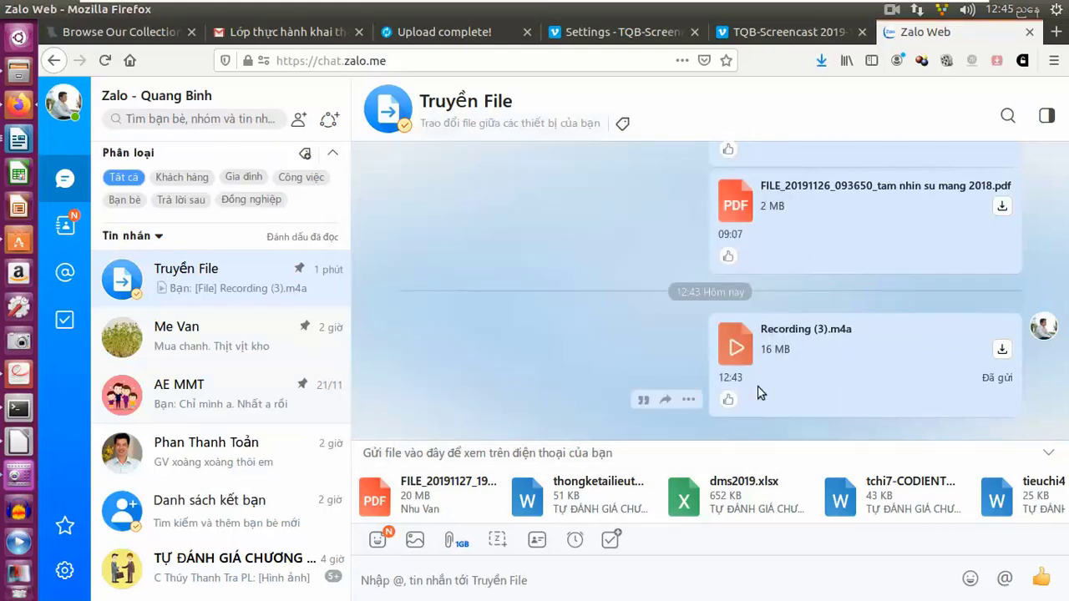
Open the folder containing the downloaded recording and select Recording (3).m4a in Downloads.
{"action": "left_click", "coordinate": [821, 61]}
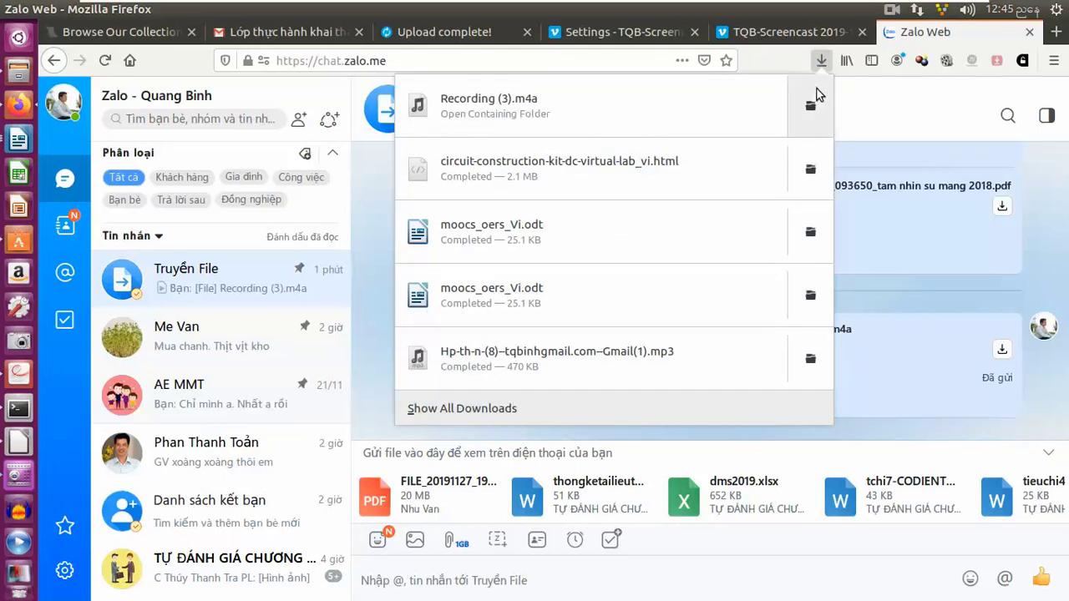
{"action": "left_click", "coordinate": [811, 102]}
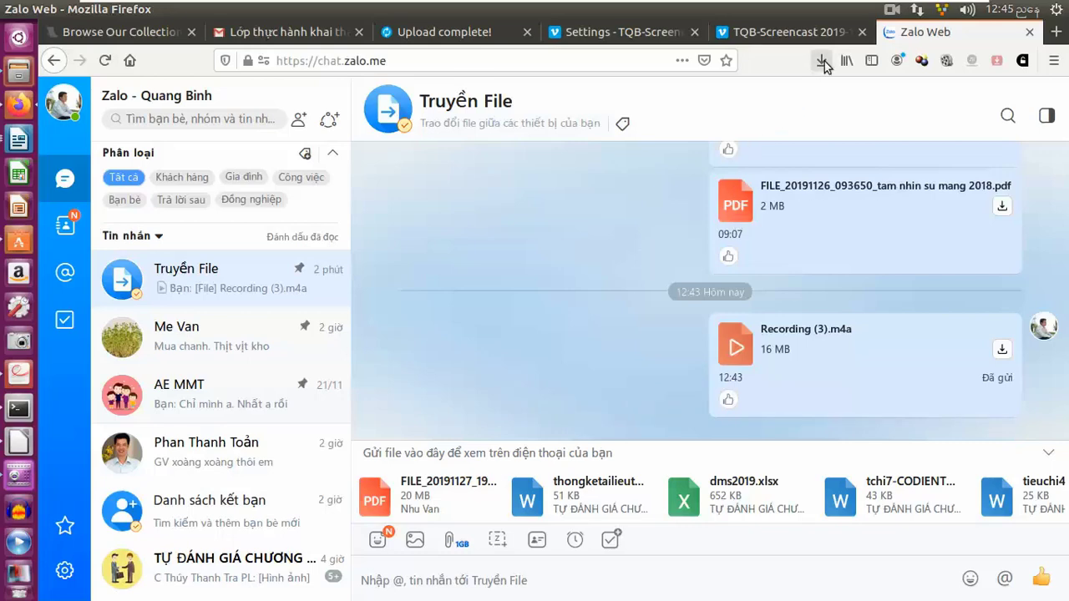
{"action": "left_click", "coordinate": [16, 75]}
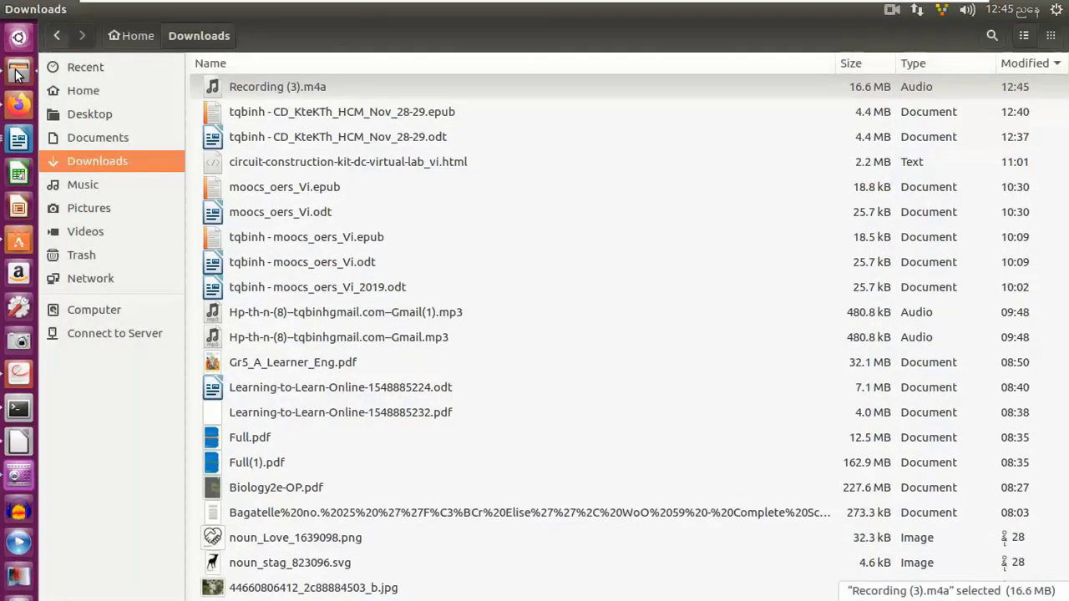
{"action": "left_click", "coordinate": [261, 78]}
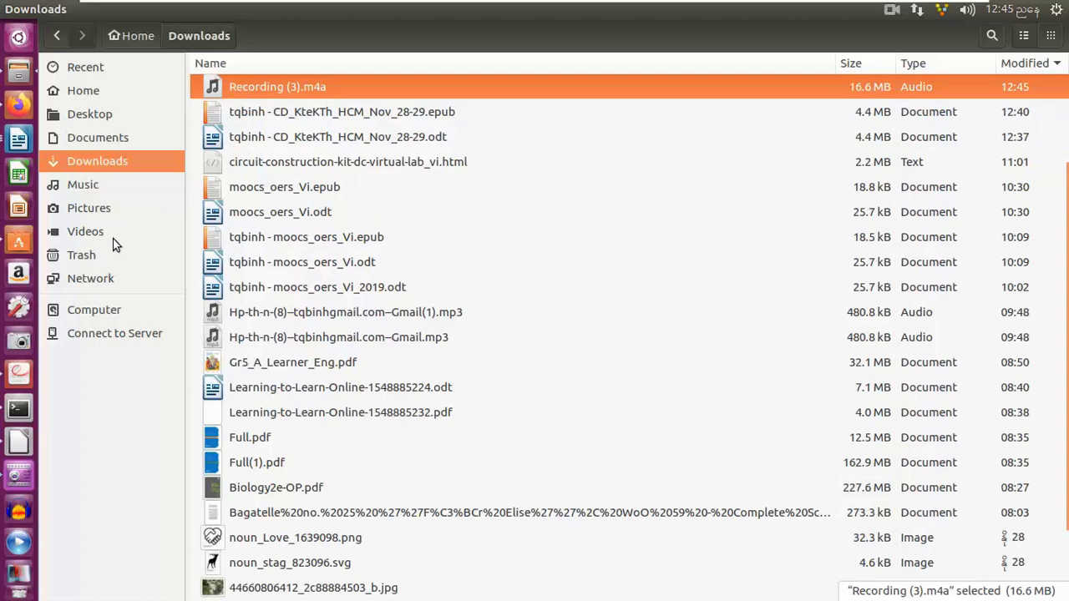
Open the Videos folder, sort it by modification date with the newest first, and select kazam_7o7pdln_.movie.
{"action": "left_click", "coordinate": [86, 233]}
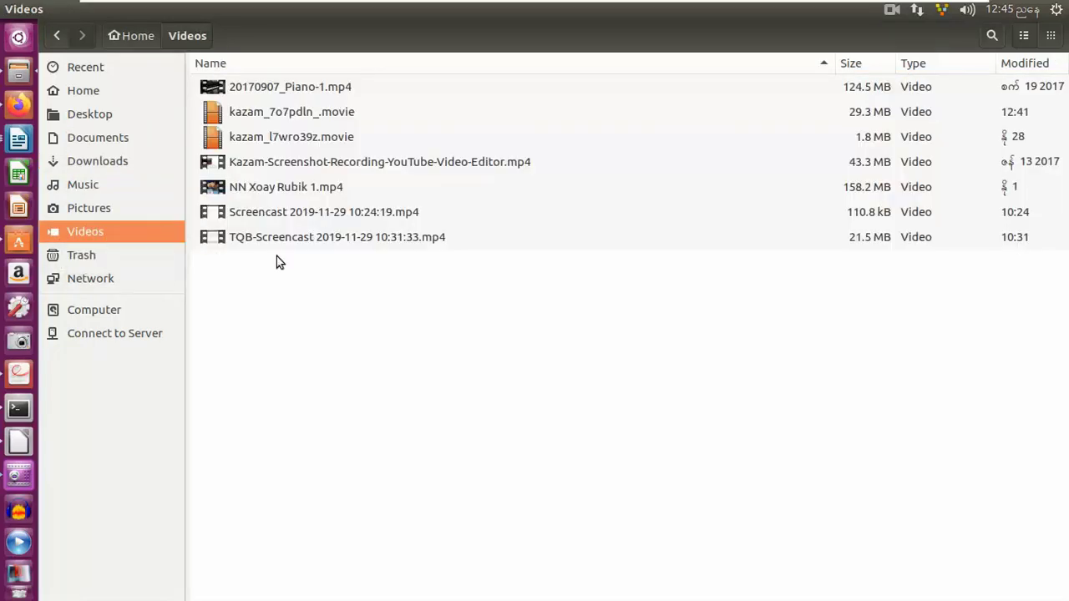
{"action": "left_click", "coordinate": [1049, 64]}
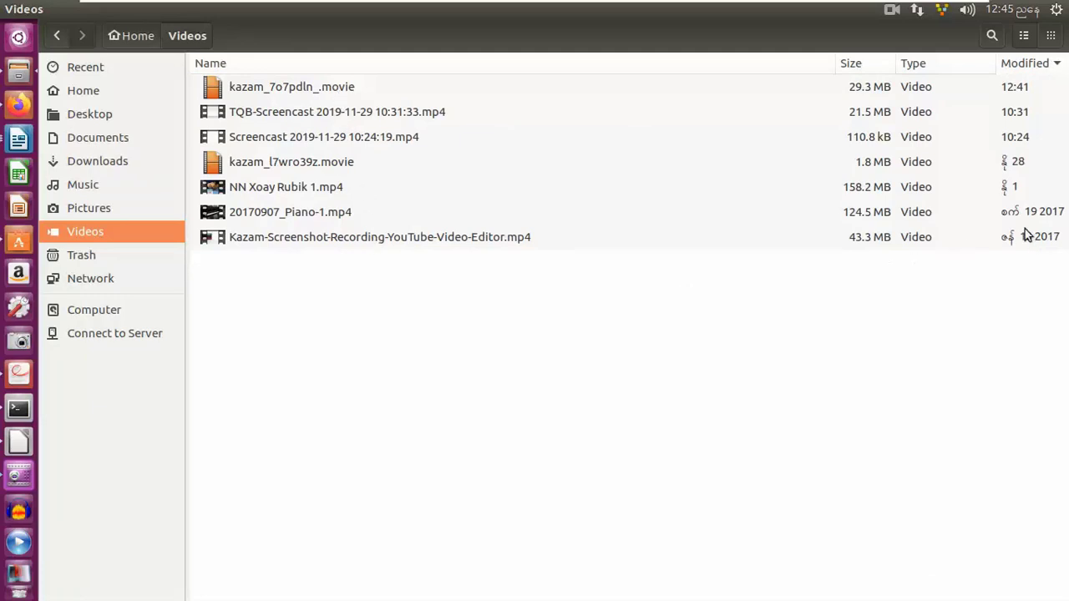
{"action": "left_click", "coordinate": [1023, 92]}
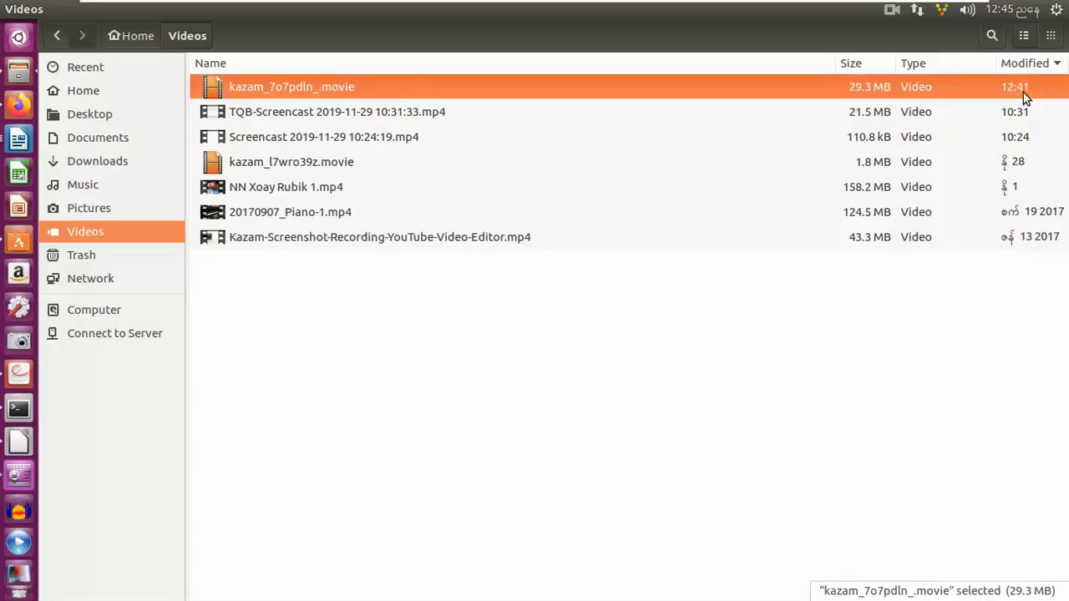
Try to open kazam_7o7pdln_.movie and decline the search for an application.
{"action": "double_click", "coordinate": [236, 87]}
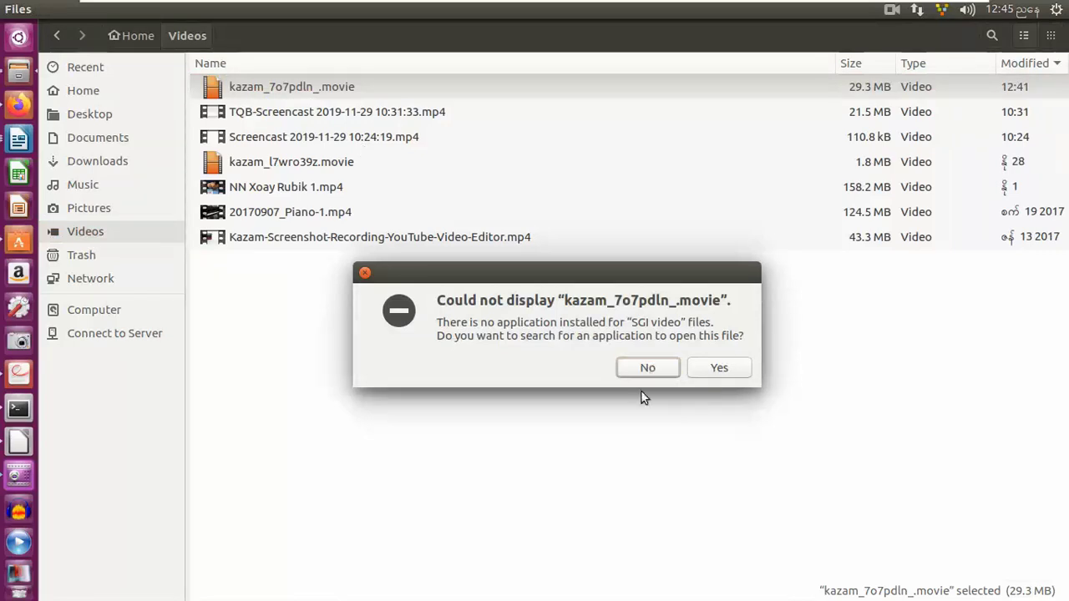
{"action": "left_click", "coordinate": [717, 368]}
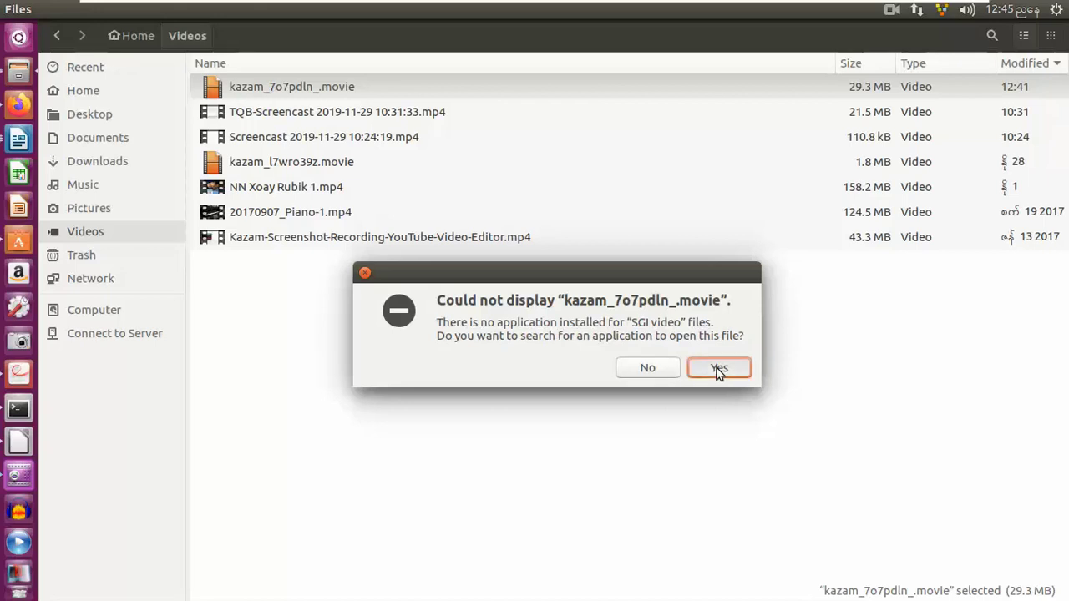
{"action": "left_click", "coordinate": [656, 369]}
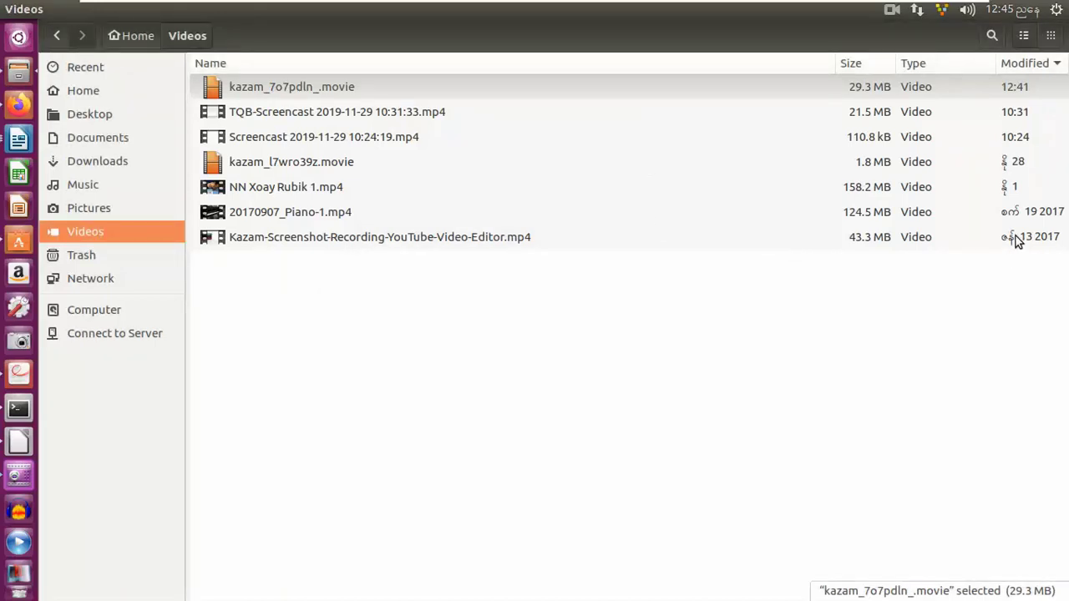
{"action": "left_click", "coordinate": [585, 76]}
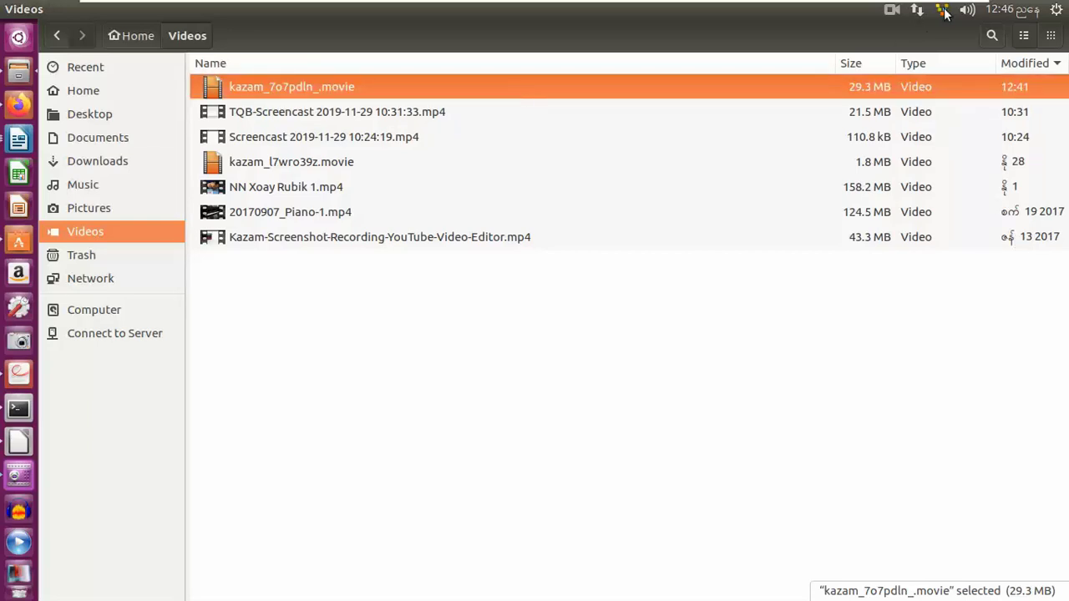
{"action": "left_click", "coordinate": [890, 10]}
{"action": "left_click", "coordinate": [691, 352]}
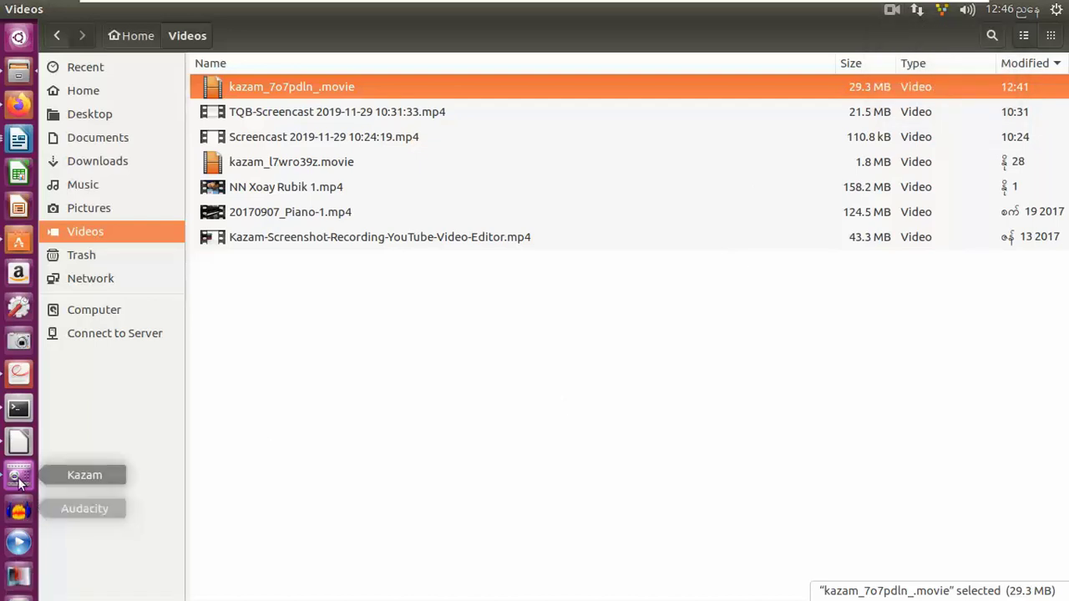
{"action": "left_click", "coordinate": [23, 512]}
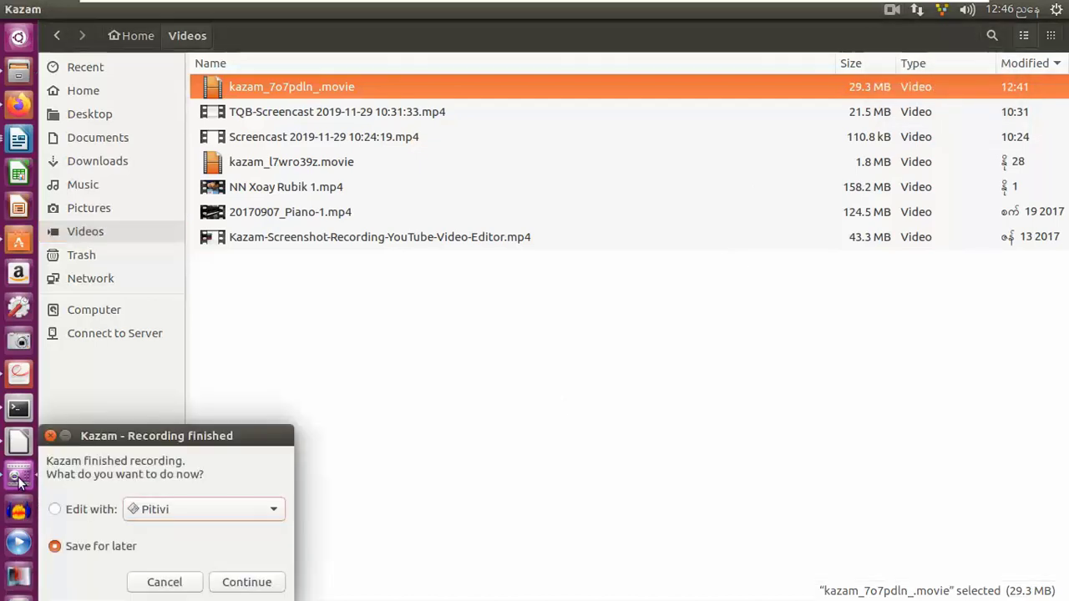
{"action": "left_click", "coordinate": [233, 583]}
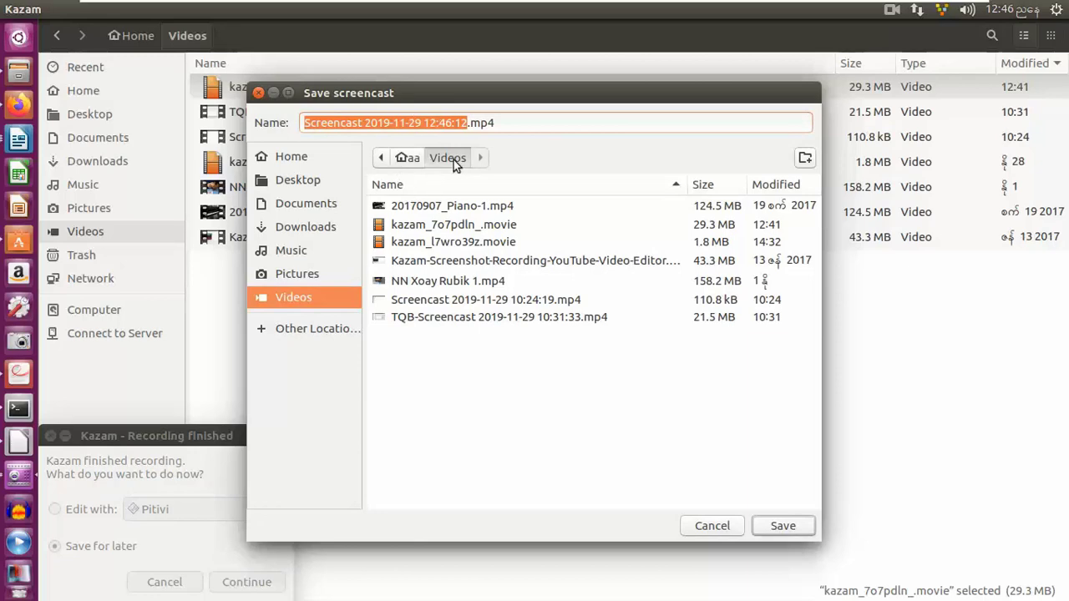
{"action": "left_click", "coordinate": [785, 528]}
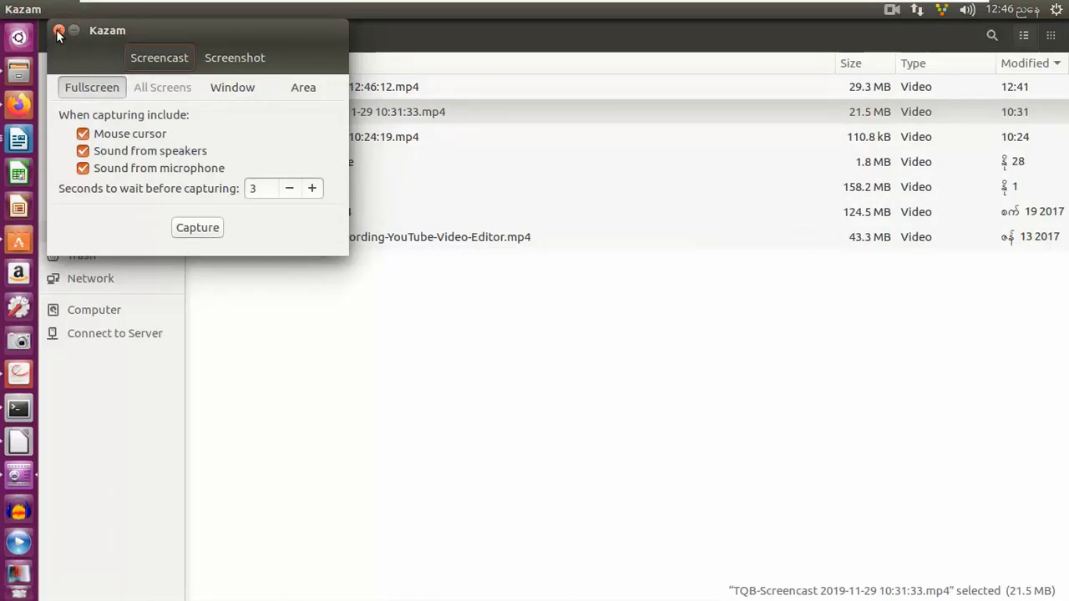
{"action": "left_click", "coordinate": [59, 31]}
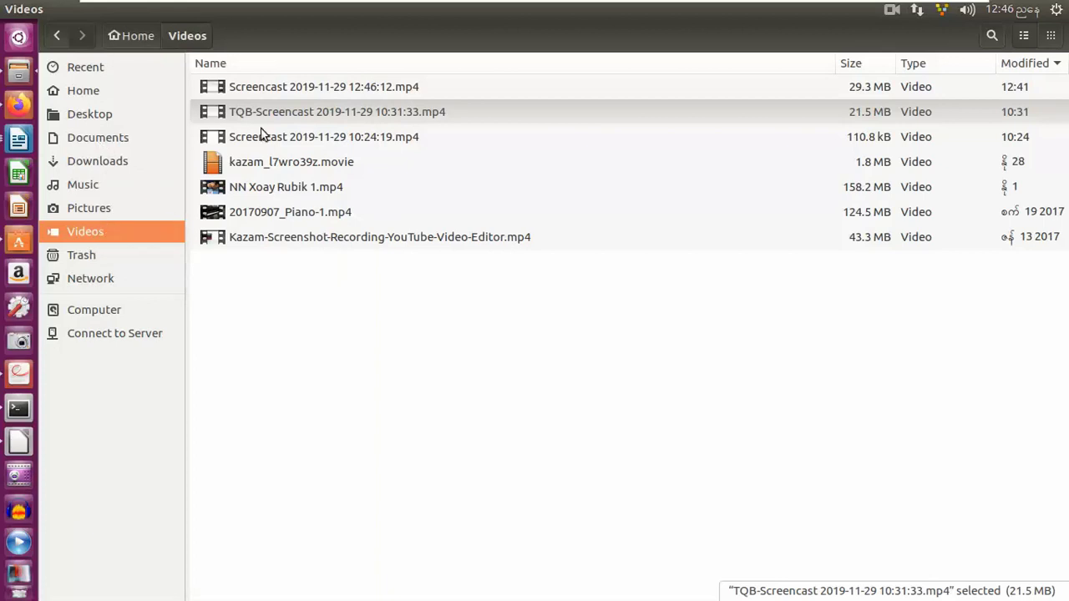
{"action": "left_click", "coordinate": [281, 92]}
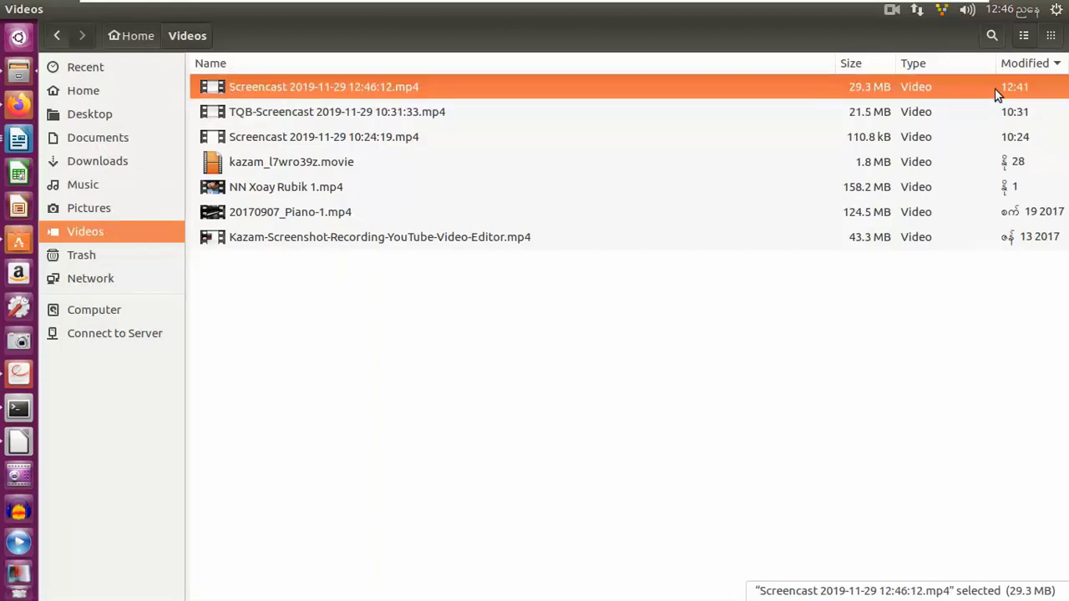
{"action": "double_click", "coordinate": [380, 89]}
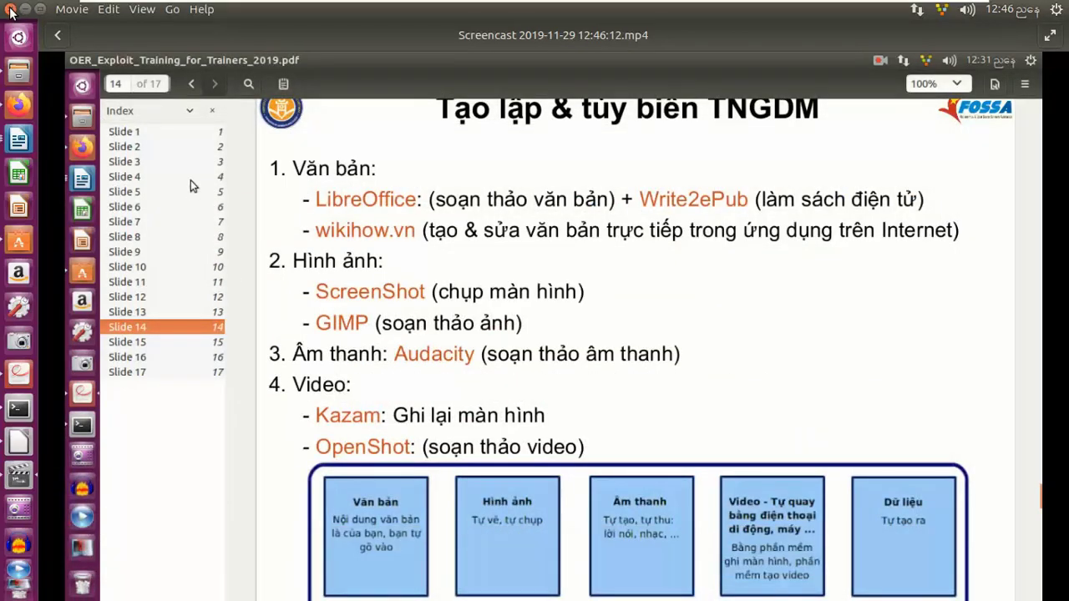
{"action": "left_click", "coordinate": [10, 9]}
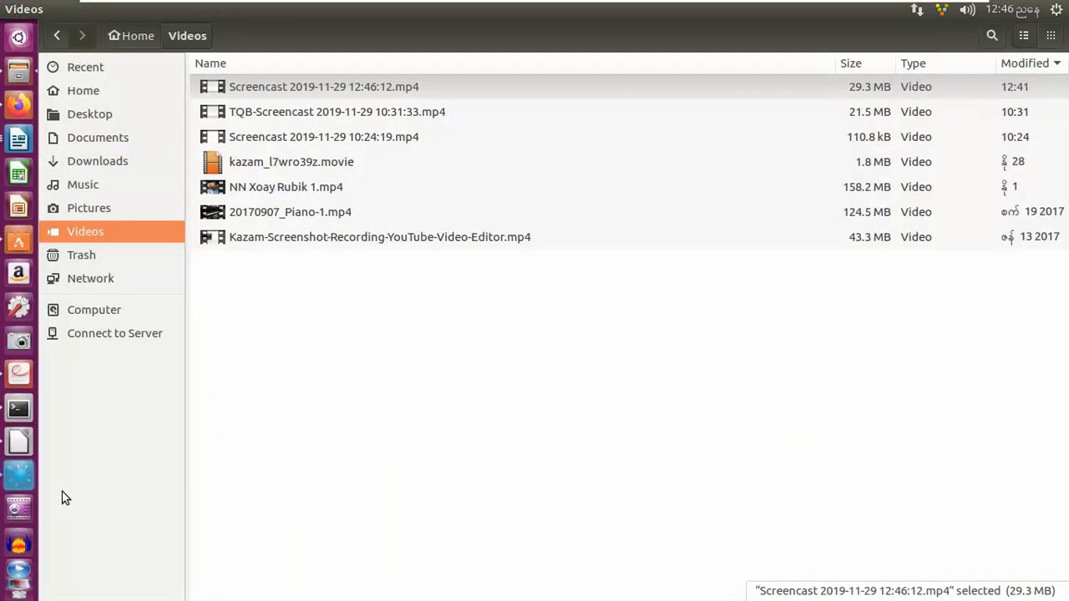
Launch OpenShot Video Editor and import Recording (3).m4a from the recently used files into the project.
{"action": "left_click", "coordinate": [24, 548]}
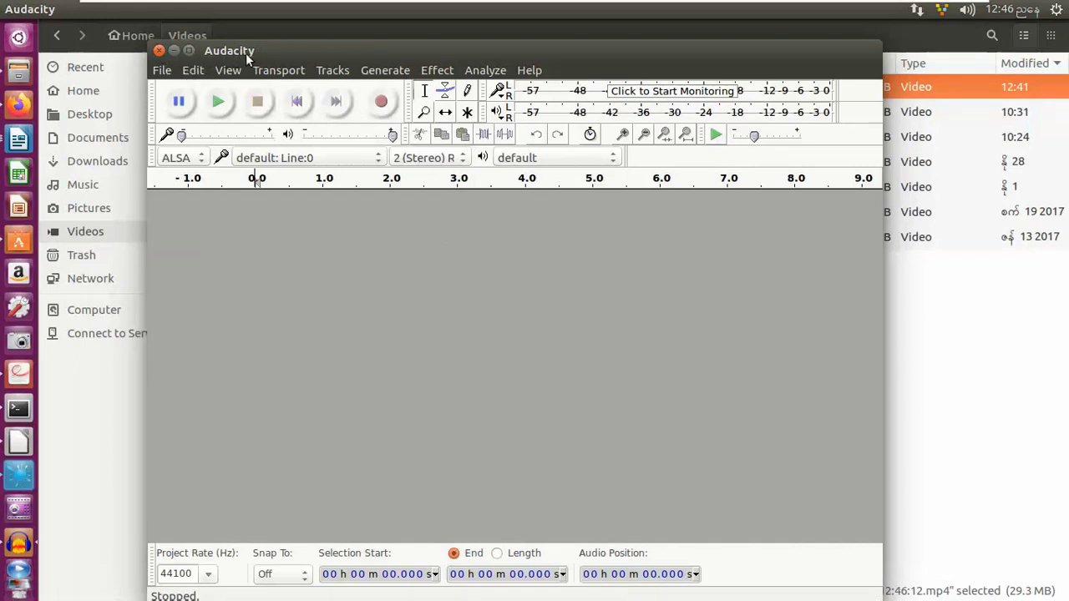
{"action": "left_click", "coordinate": [158, 50]}
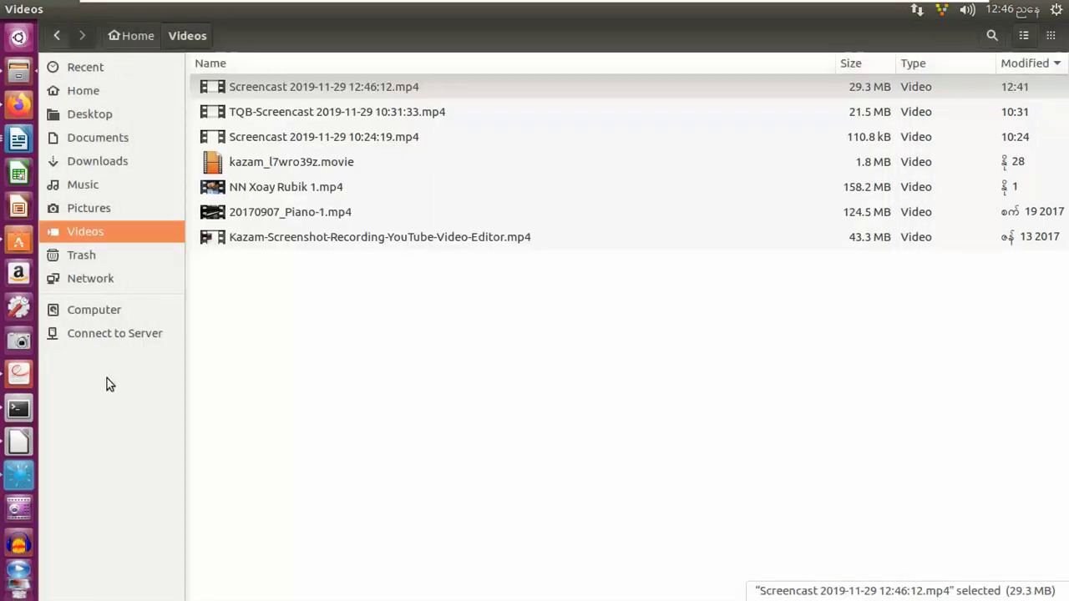
{"action": "left_click", "coordinate": [18, 576]}
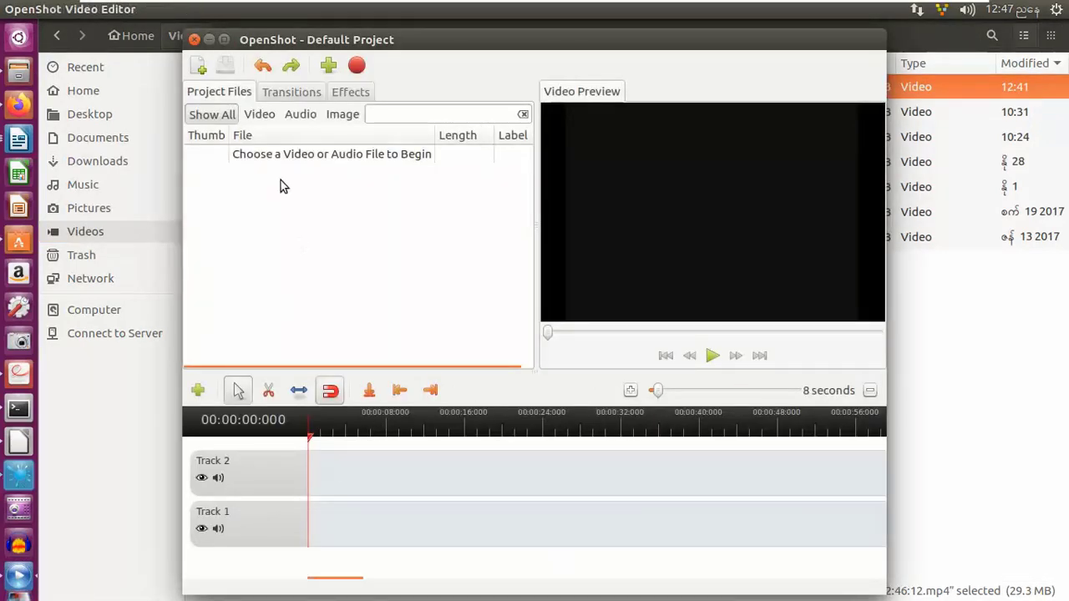
{"action": "left_click", "coordinate": [263, 115]}
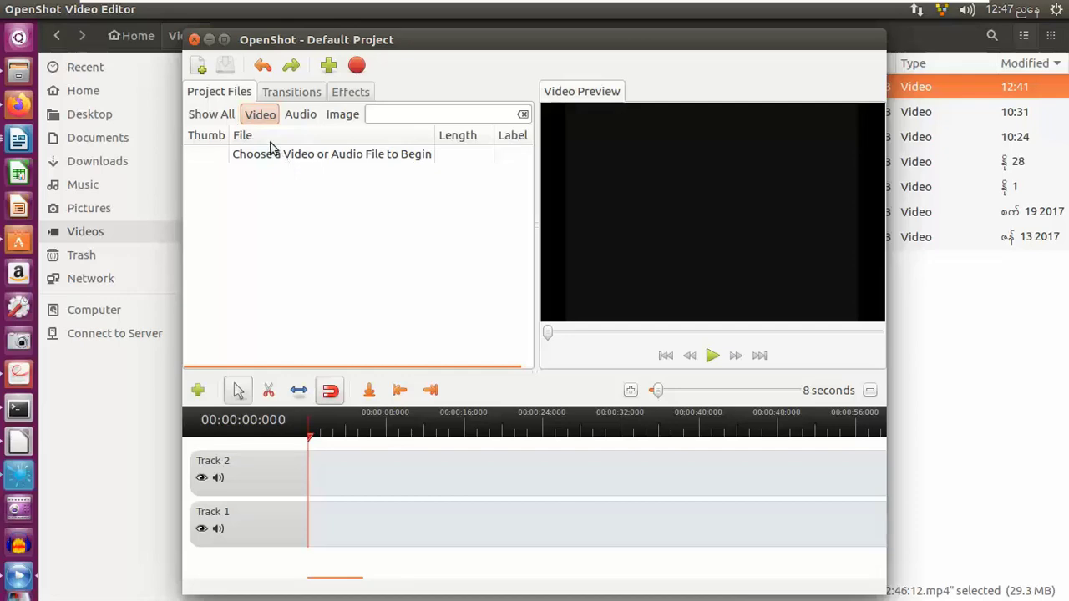
{"action": "left_click", "coordinate": [328, 65]}
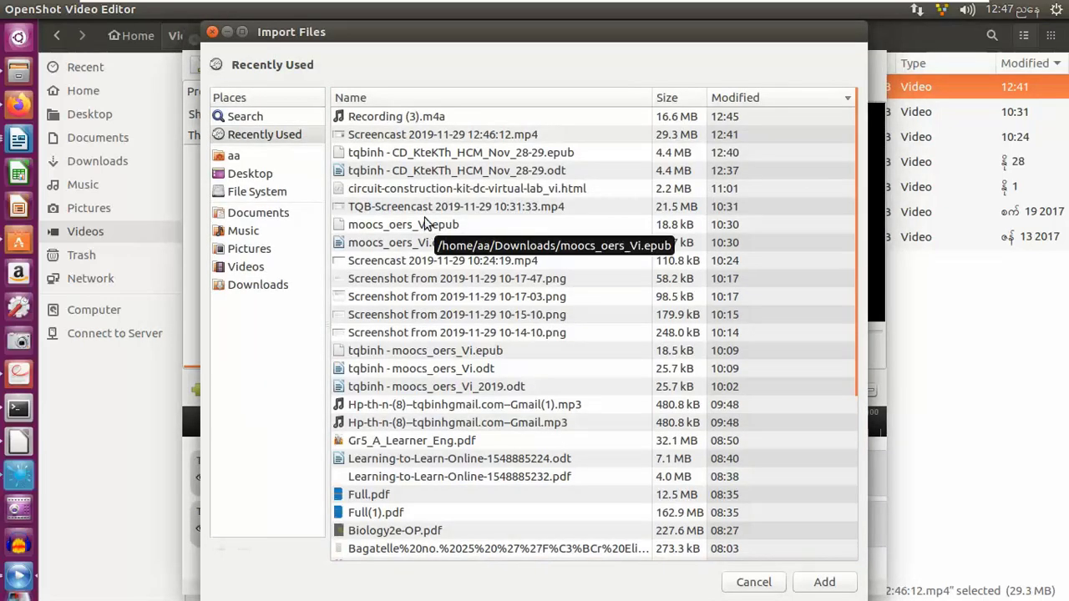
{"action": "left_click", "coordinate": [375, 118]}
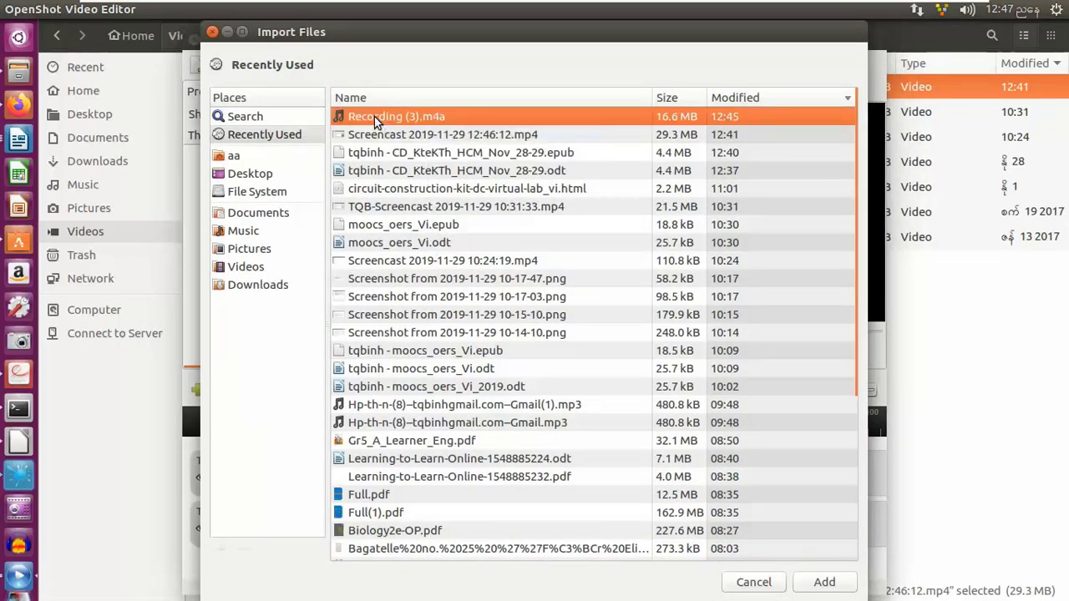
{"action": "left_click", "coordinate": [816, 583]}
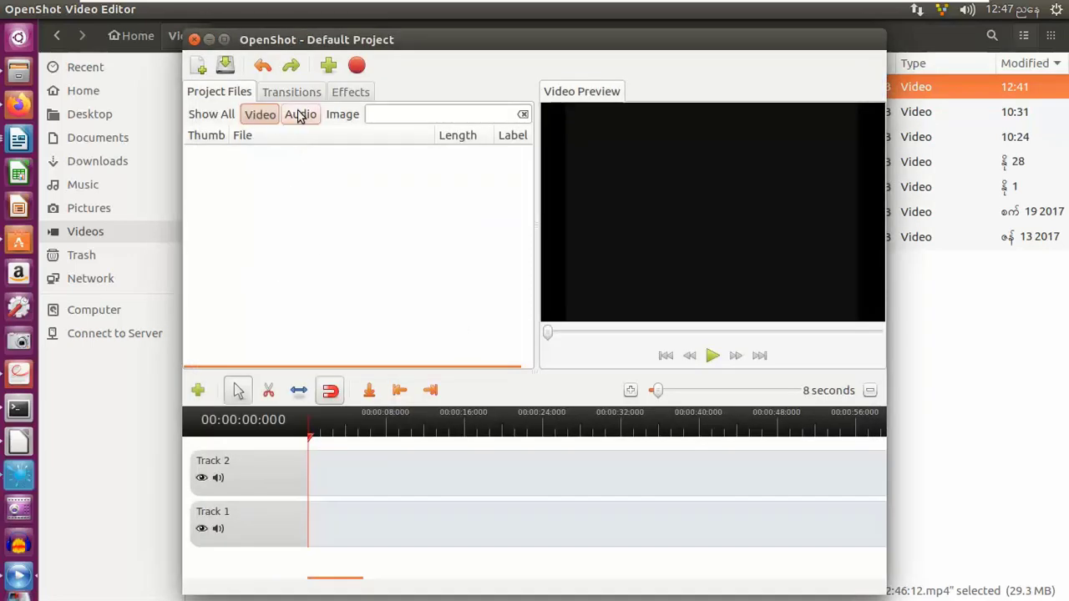
{"action": "left_click", "coordinate": [326, 70]}
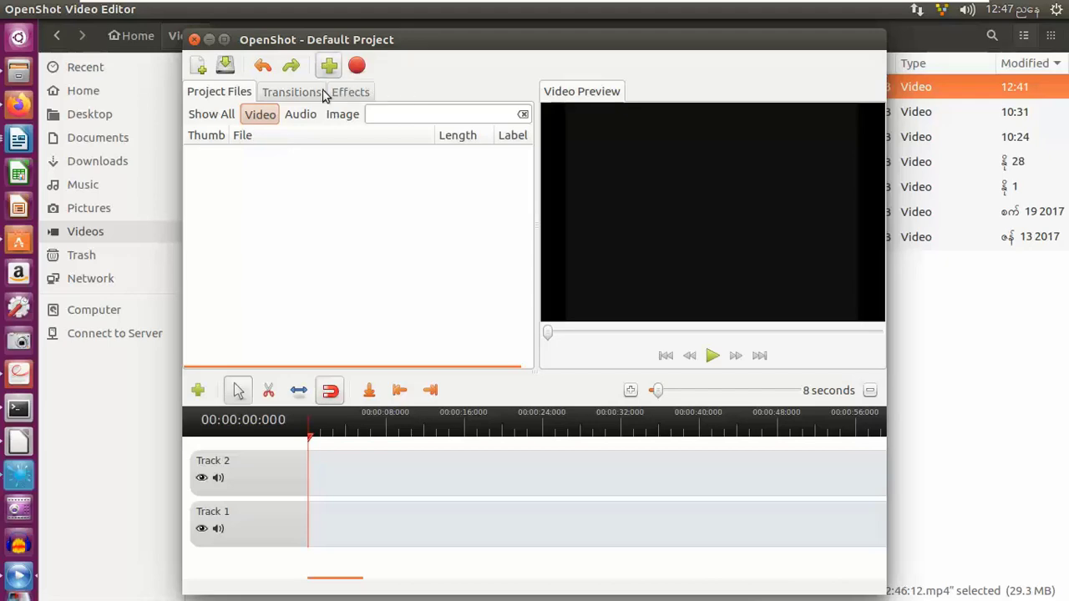
{"action": "left_click", "coordinate": [245, 267]}
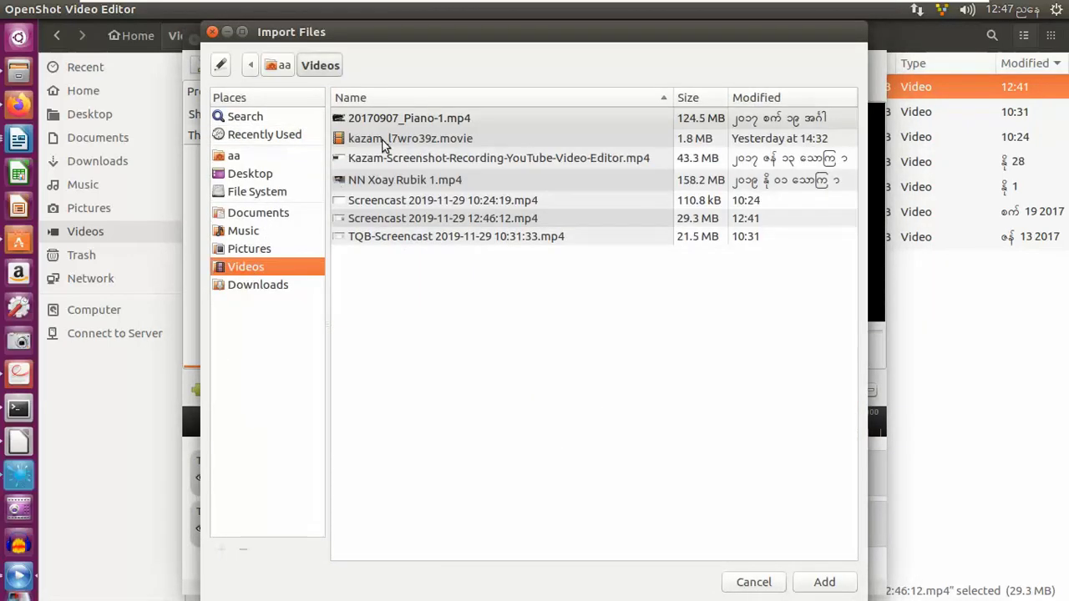
{"action": "left_click", "coordinate": [416, 203]}
{"action": "left_click", "coordinate": [413, 213]}
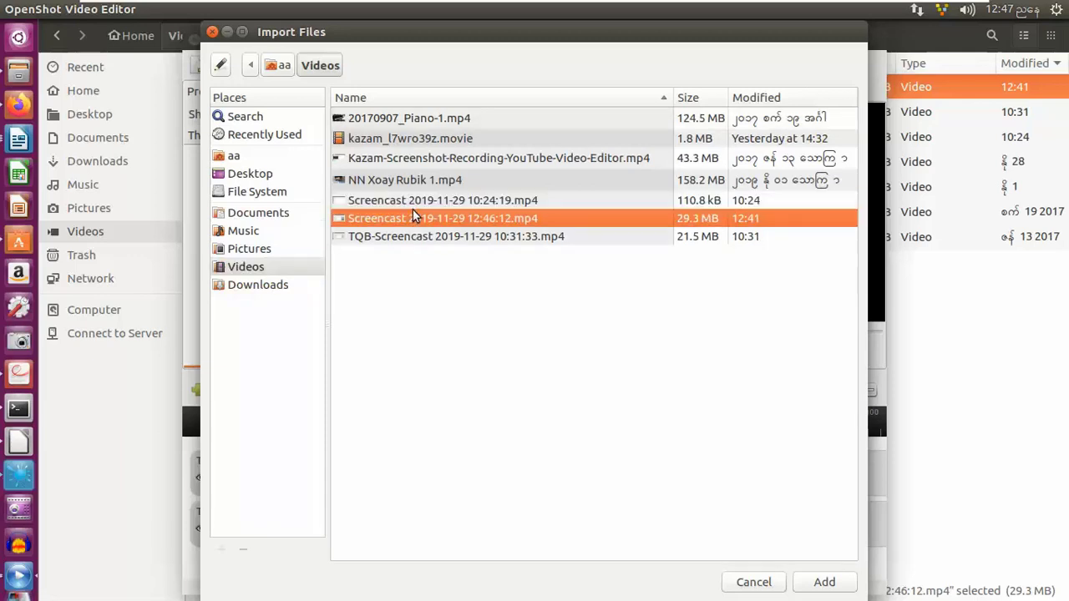
{"action": "left_click", "coordinate": [825, 583]}
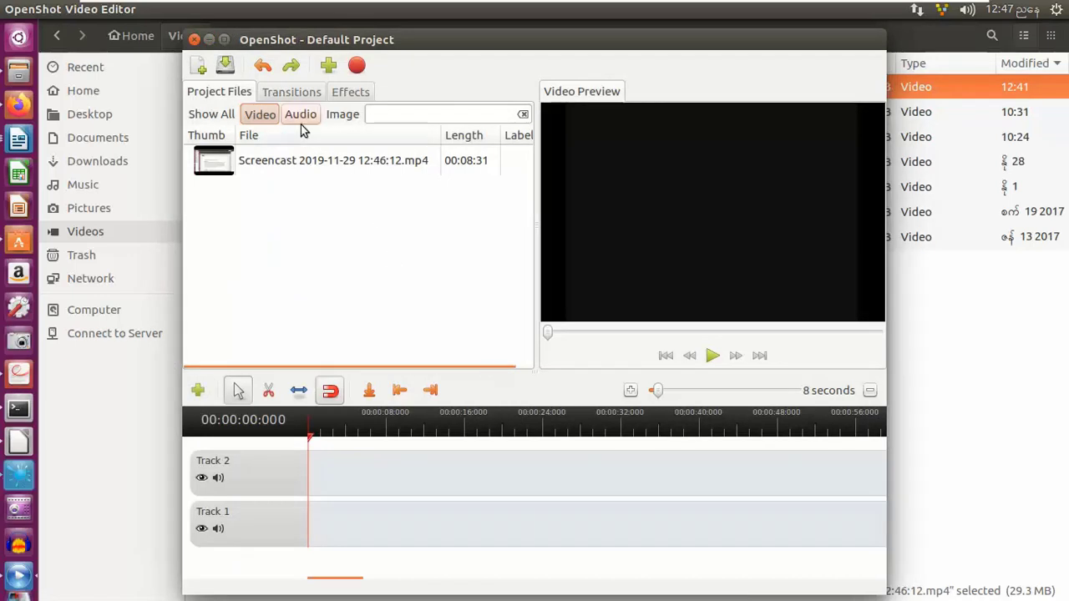
{"action": "left_click", "coordinate": [301, 122]}
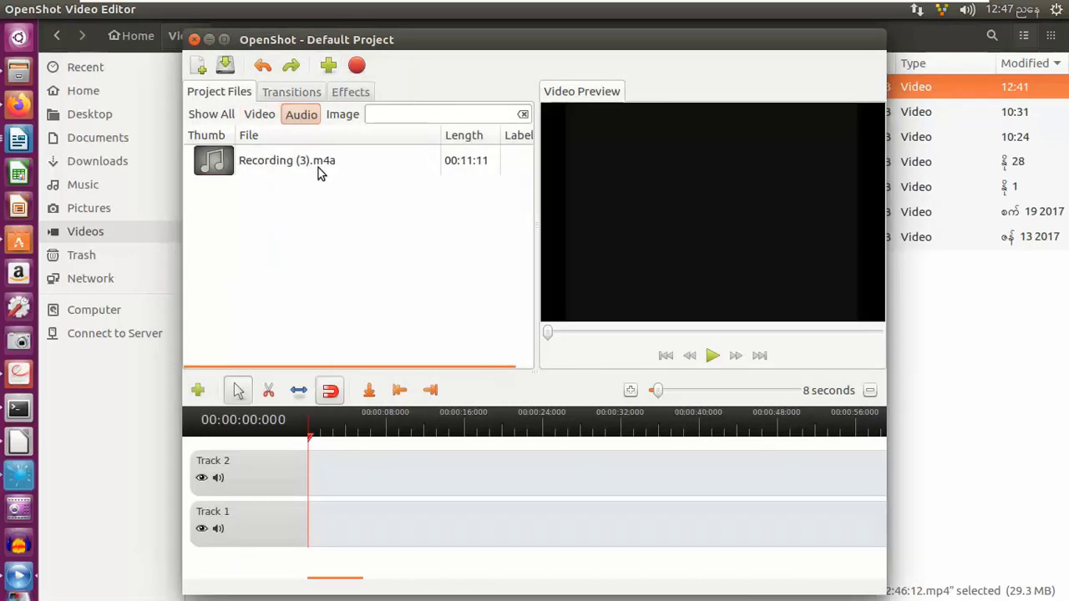
{"action": "left_click", "coordinate": [275, 167]}
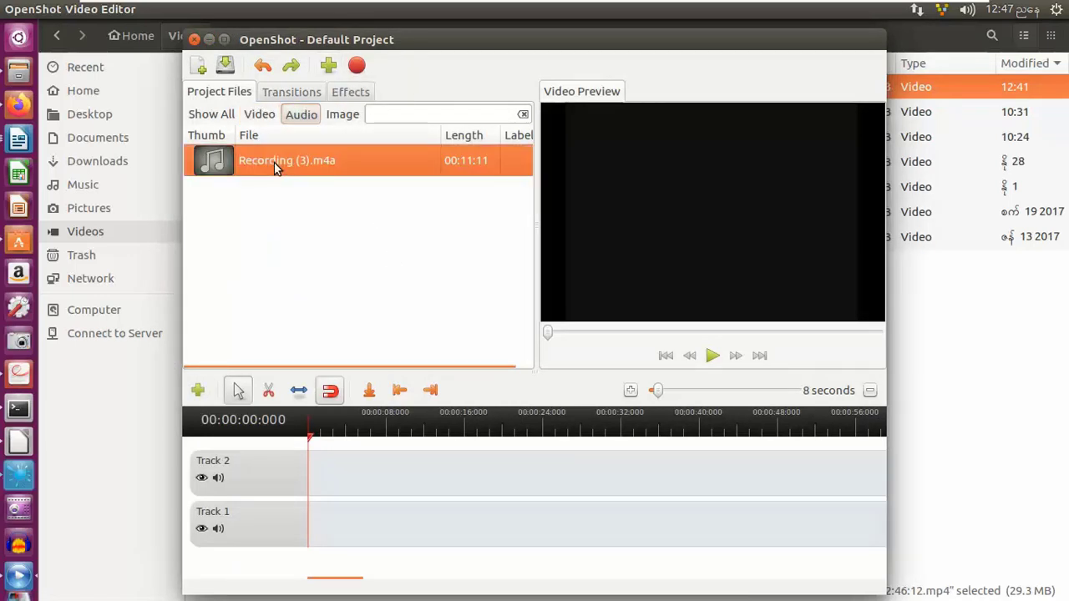
{"action": "left_click", "coordinate": [259, 115]}
{"action": "left_click_drag", "start_coordinate": [255, 165], "coordinate": [302, 477]}
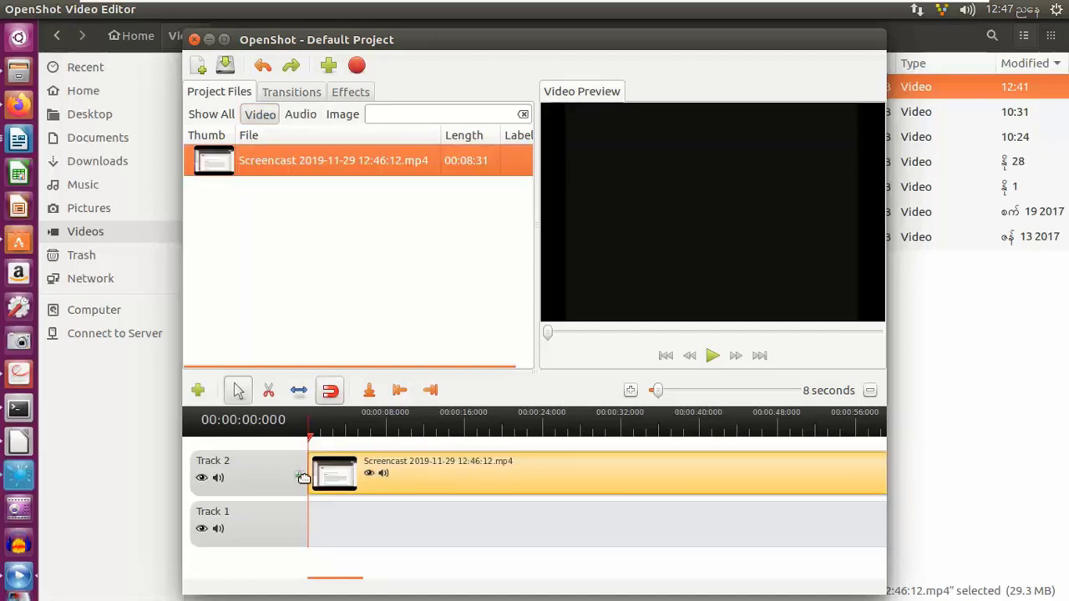
{"action": "left_click", "coordinate": [299, 114]}
{"action": "left_click_drag", "start_coordinate": [281, 172], "coordinate": [338, 524]}
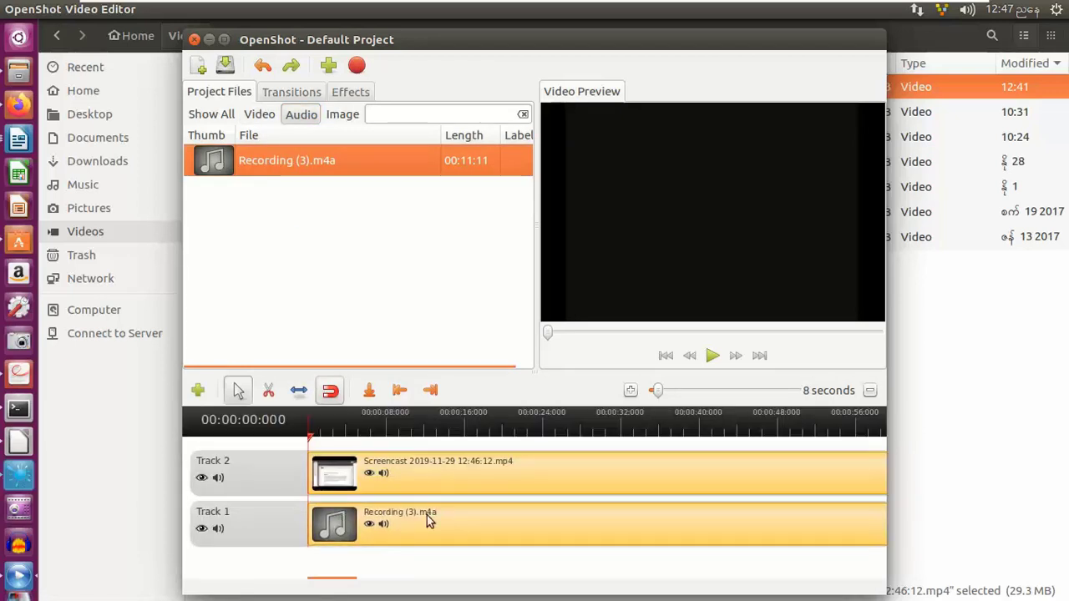
Maximize the editor window and shift the screencast clip on Track 2 about 1 second later, keeping the audio clip at the timeline start.
{"action": "left_click", "coordinate": [223, 40]}
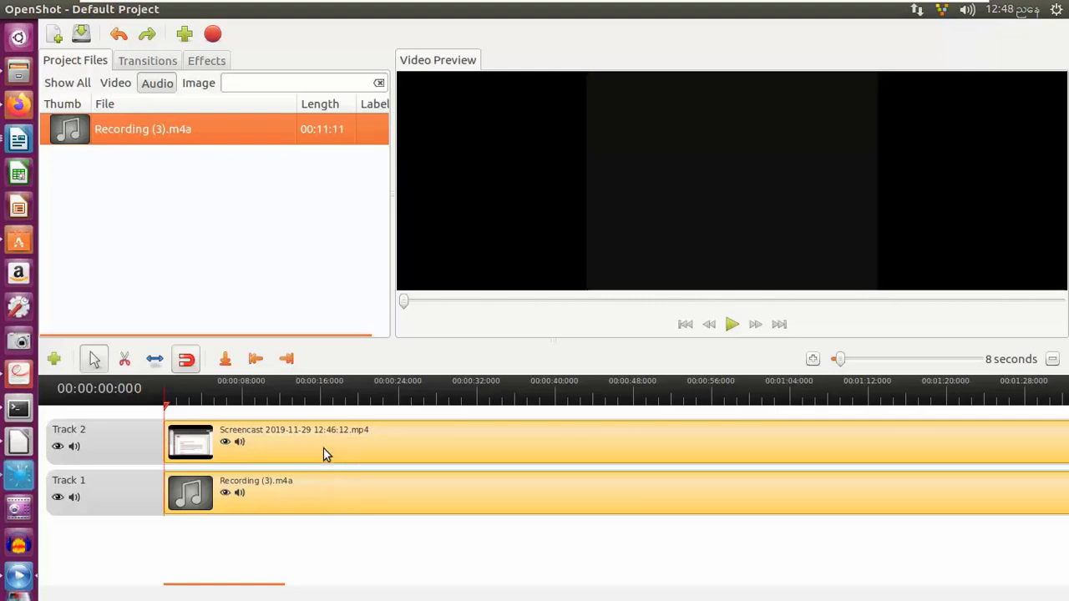
{"action": "left_click_drag", "start_coordinate": [323, 448], "coordinate": [335, 451]}
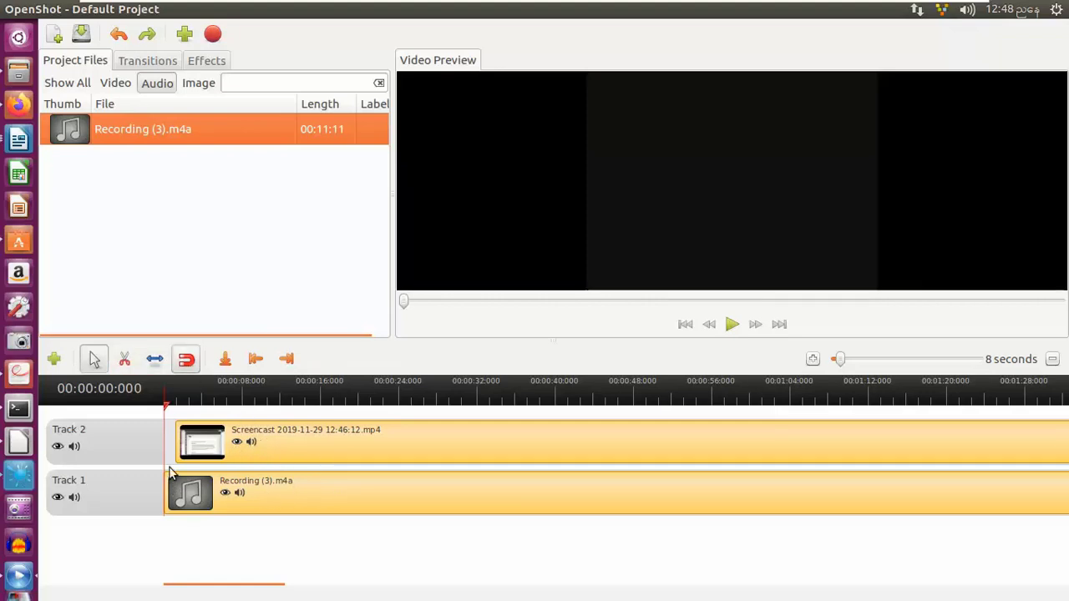
{"action": "mouse_move", "coordinate": [166, 491]}
{"action": "left_mouse_down"}
{"action": "mouse_move", "coordinate": [153, 487]}
{"action": "mouse_move", "coordinate": [160, 494]}
{"action": "left_mouse_up"}
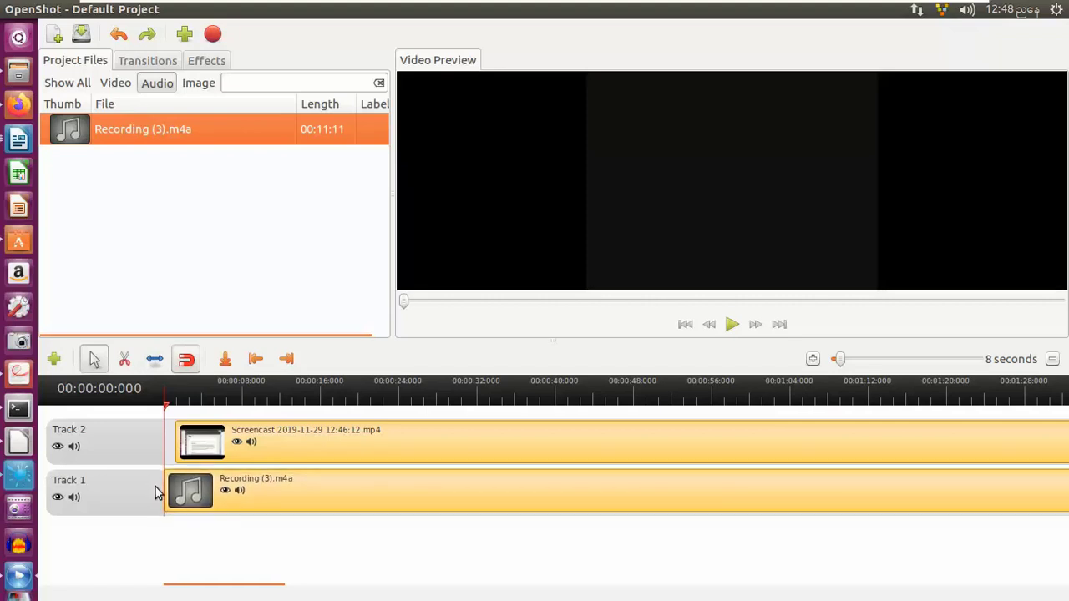
Preview the combined clips from the start, from about 15 seconds and at about 49 seconds on the timeline.
{"action": "key", "text": "space"}
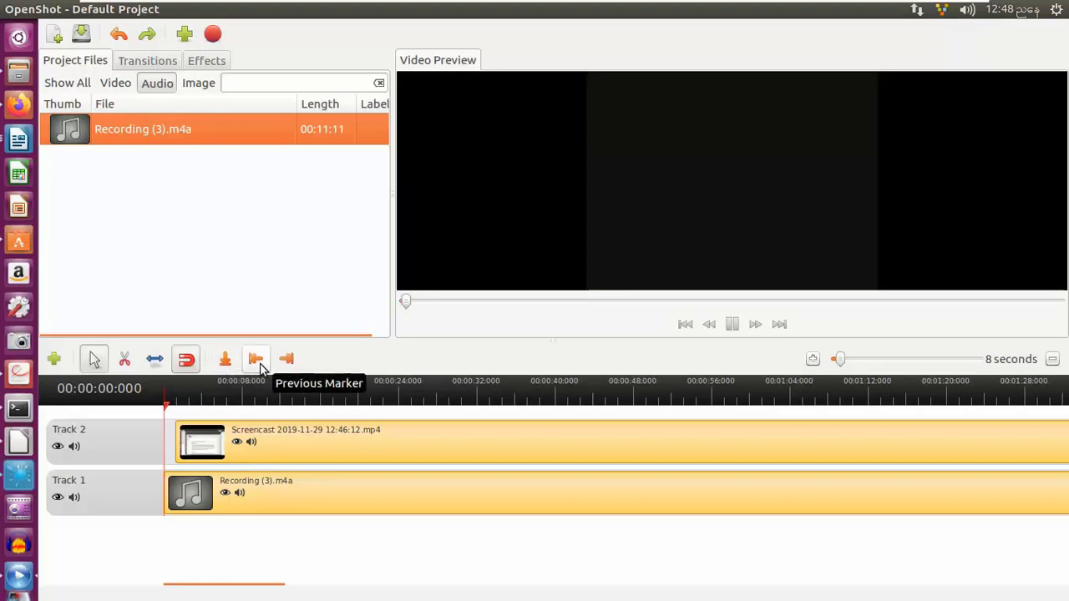
{"action": "right_click", "coordinate": [267, 446]}
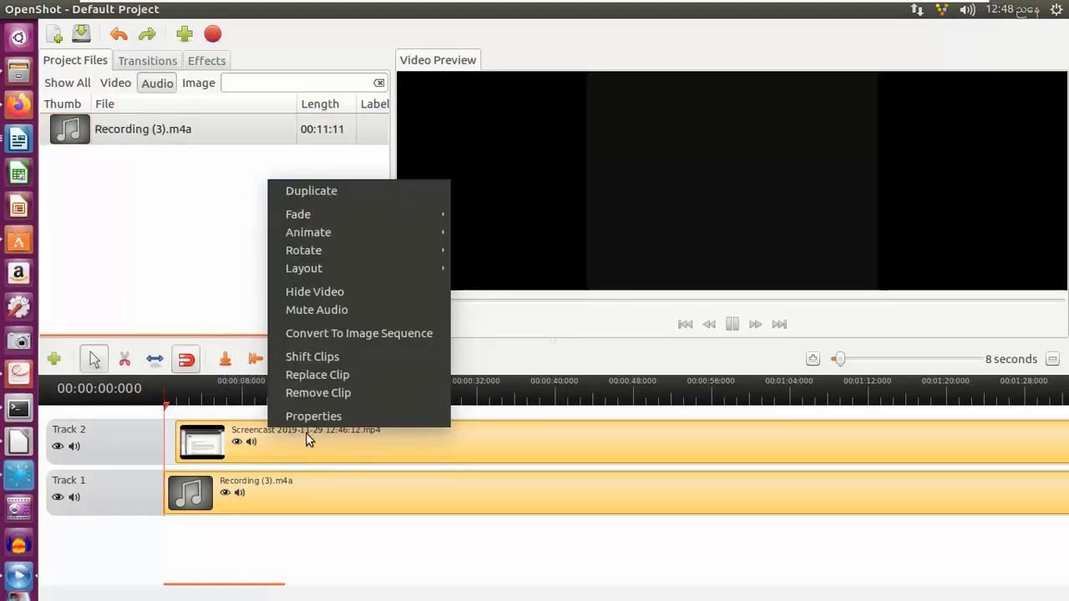
{"action": "key", "text": "Escape"}
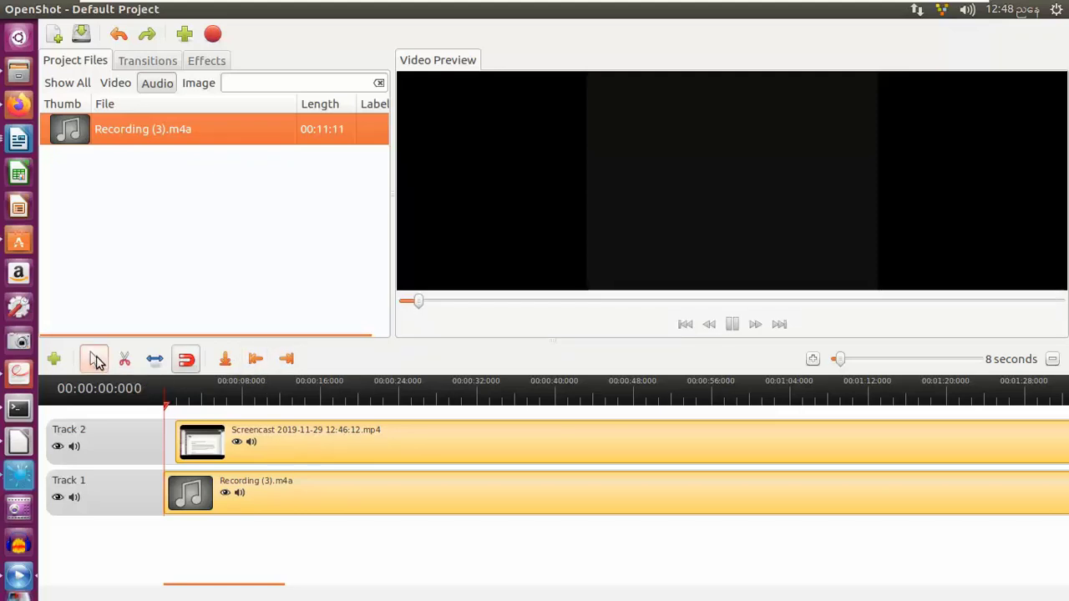
{"action": "left_click", "coordinate": [318, 403]}
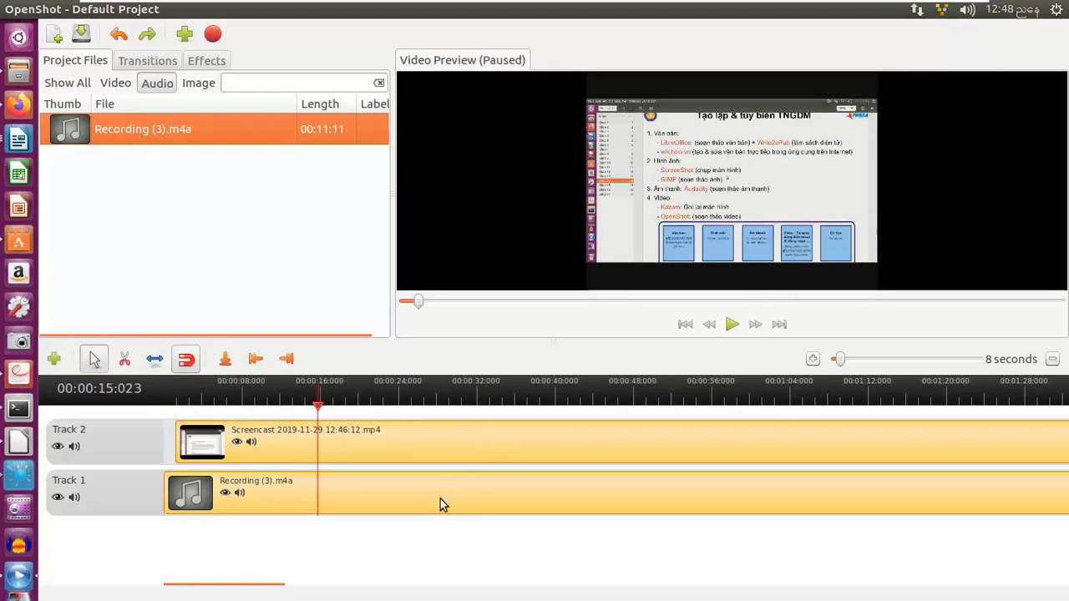
{"action": "key", "text": "space"}
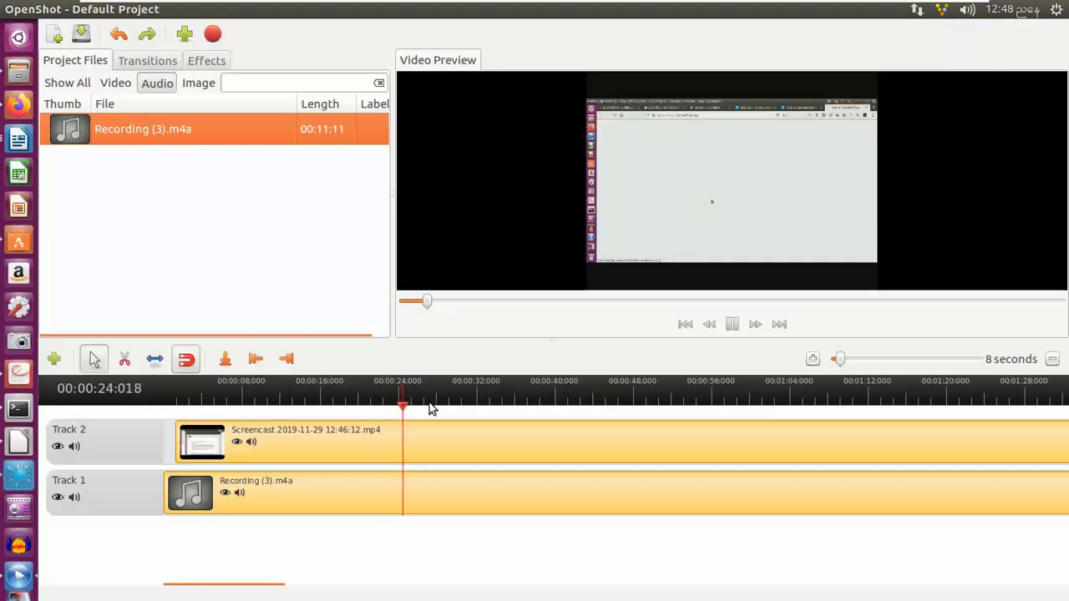
{"action": "key", "text": "space"}
{"action": "left_click", "coordinate": [651, 407]}
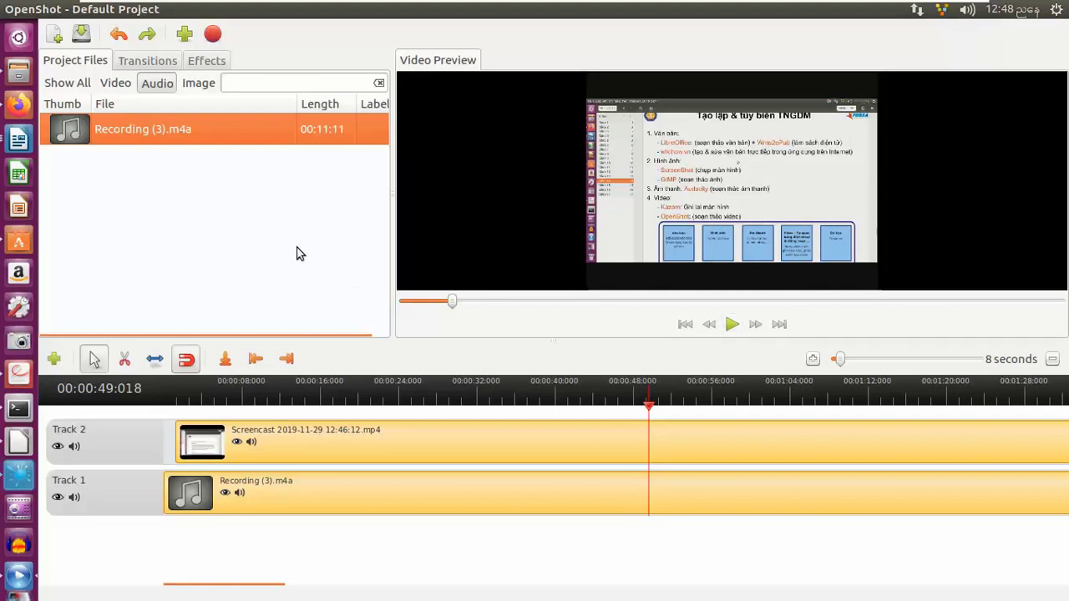
Save the project as Bai Tap 3 Project in the Desktop folder with the DV/DVD NTSC profile.
{"action": "left_click", "coordinate": [81, 37]}
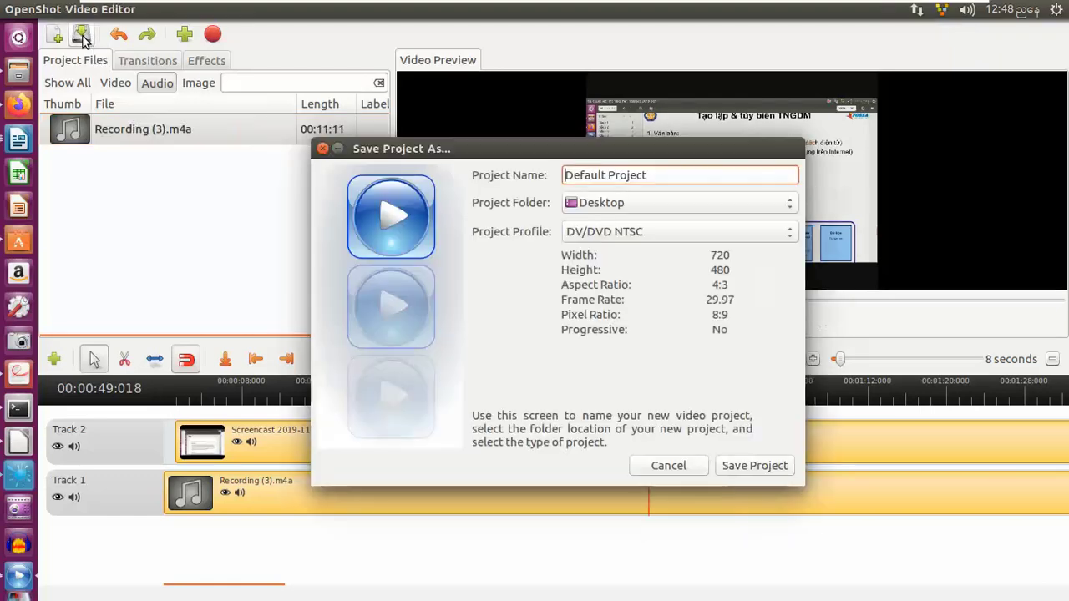
{"action": "left_click", "coordinate": [652, 236]}
{"action": "left_click", "coordinate": [505, 268]}
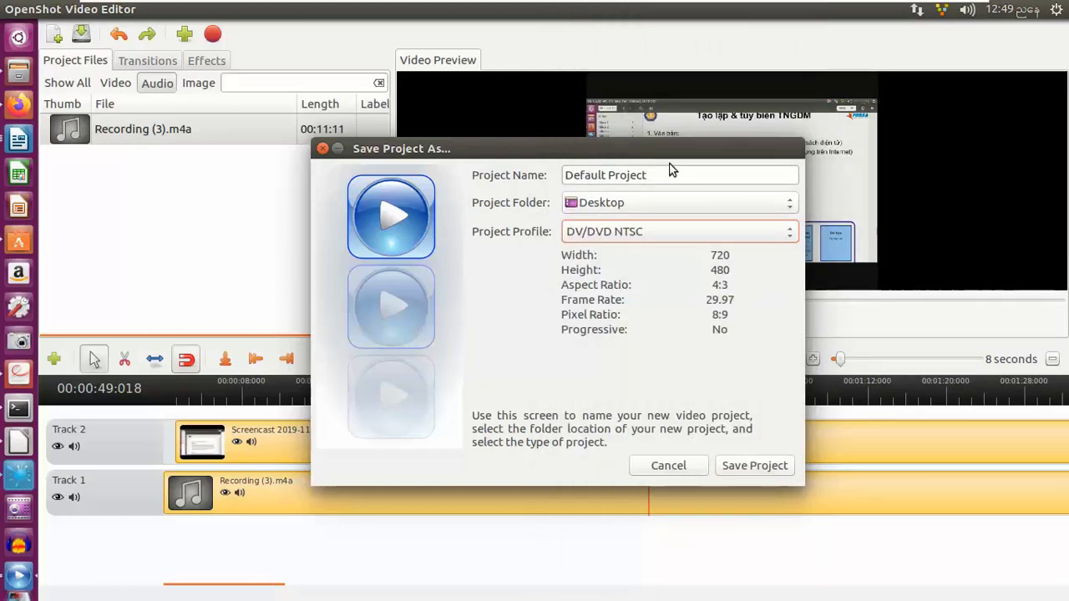
{"action": "left_click_drag", "start_coordinate": [672, 171], "coordinate": [431, 170]}
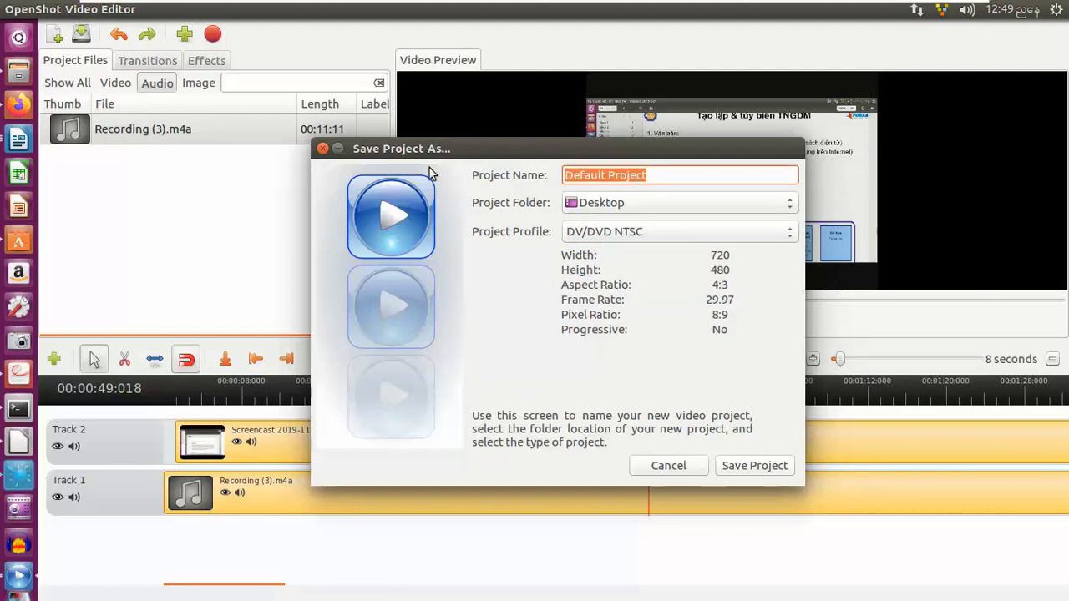
{"action": "key", "text": "Left"}
{"action": "key", "text": "Delete"}
{"action": "key", "text": "Delete"}
{"action": "key", "text": "Delete"}
{"action": "key", "text": "Delete"}
{"action": "key", "text": "Delete"}
{"action": "key", "text": "Delete"}
{"action": "key", "text": "Delete"}
{"action": "key", "text": "Delete"}
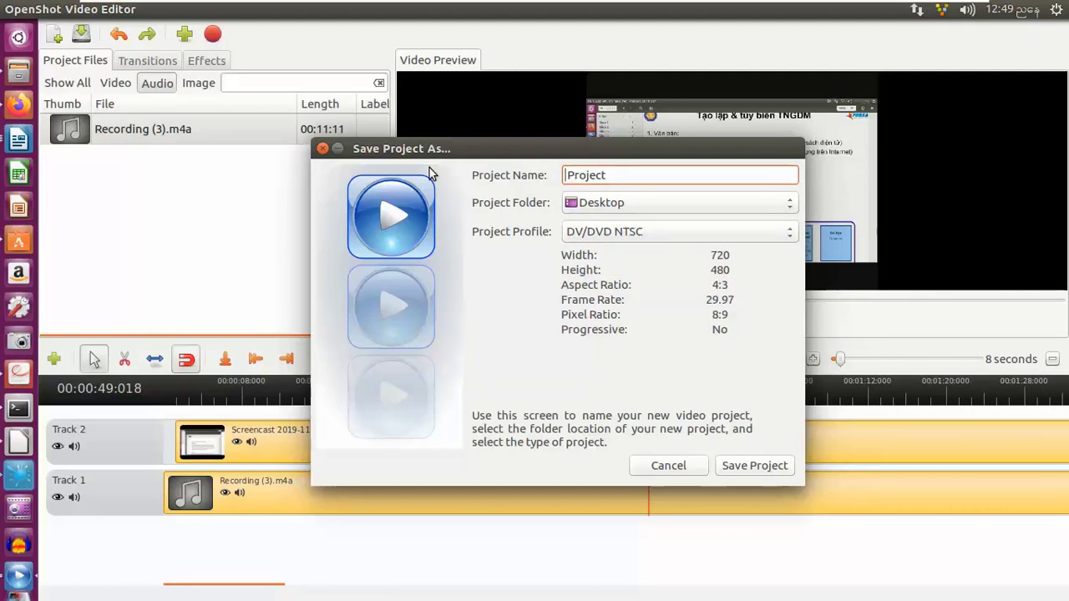
{"action": "type", "text": "Bai Tap 3"}
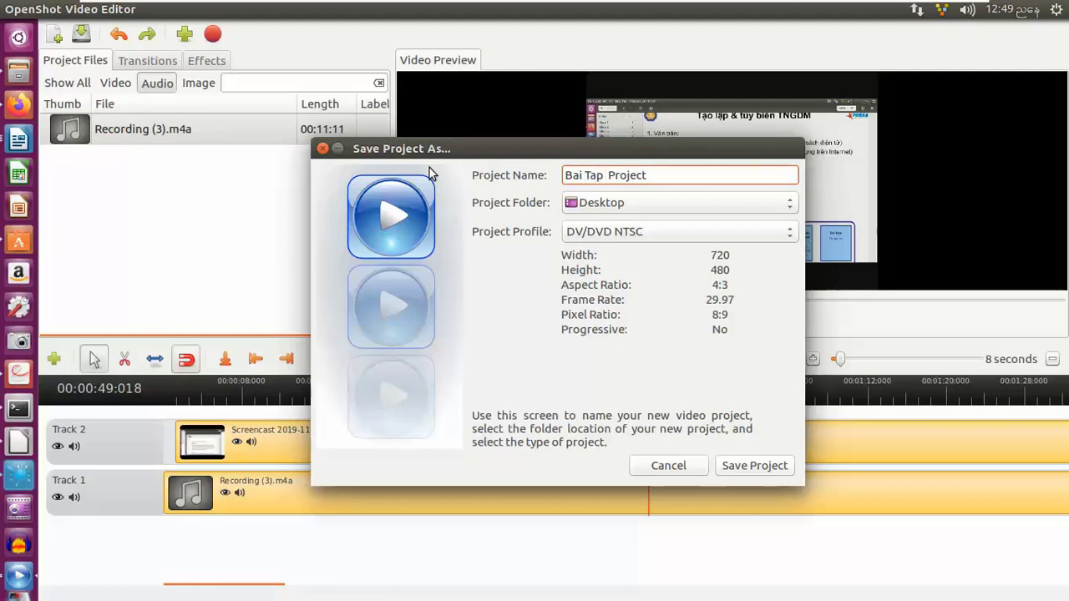
{"action": "left_click", "coordinate": [754, 466]}
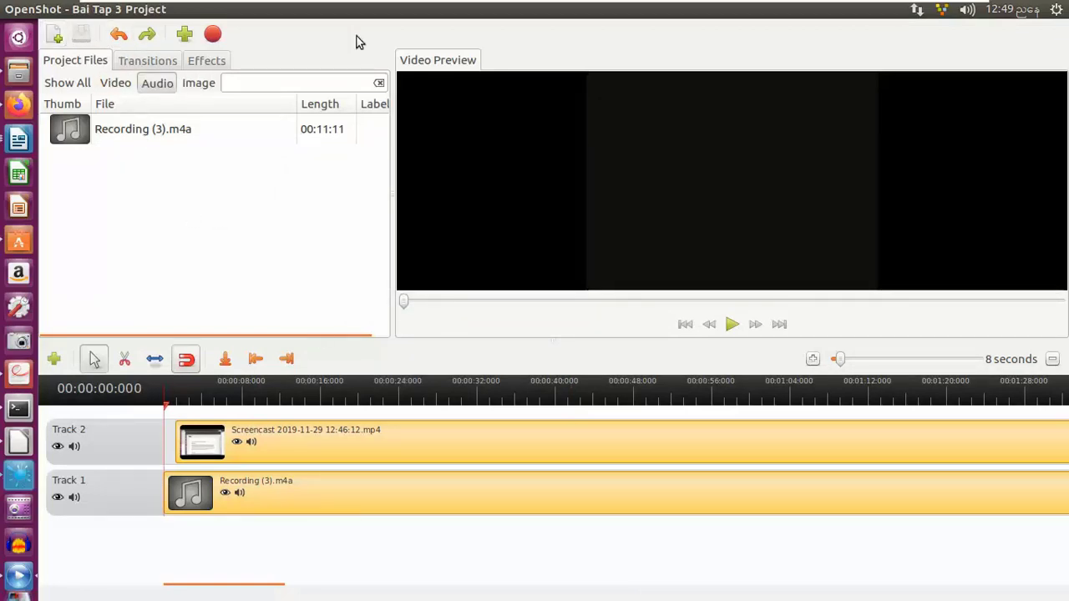
Set up a video export named Bai Tap 3 Project to the Desktop folder using the Device profile.
{"action": "left_click", "coordinate": [213, 36]}
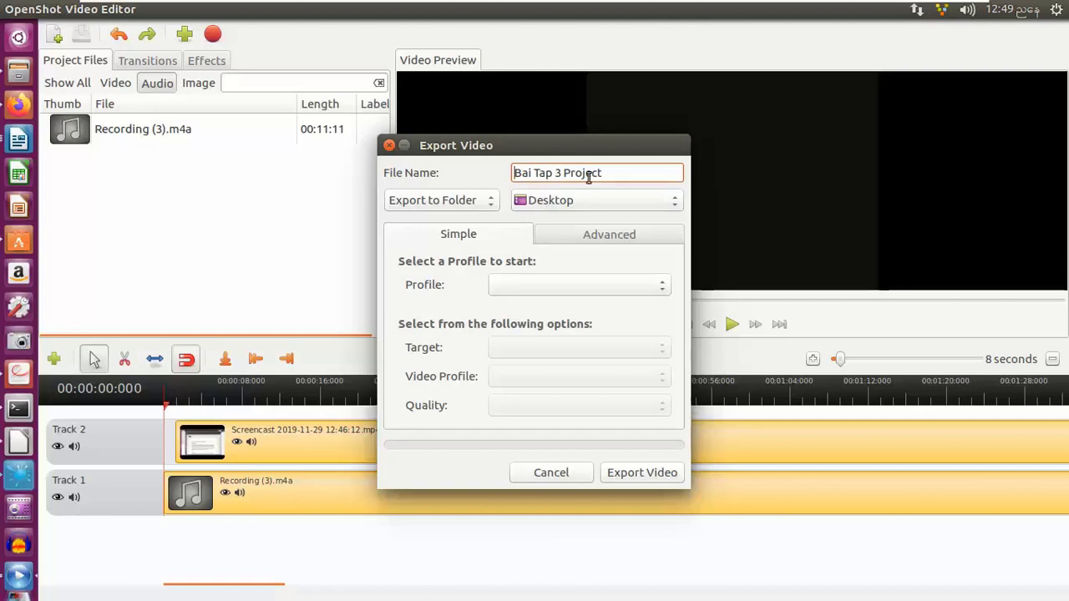
{"action": "left_click", "coordinate": [643, 173]}
{"action": "left_click", "coordinate": [506, 290]}
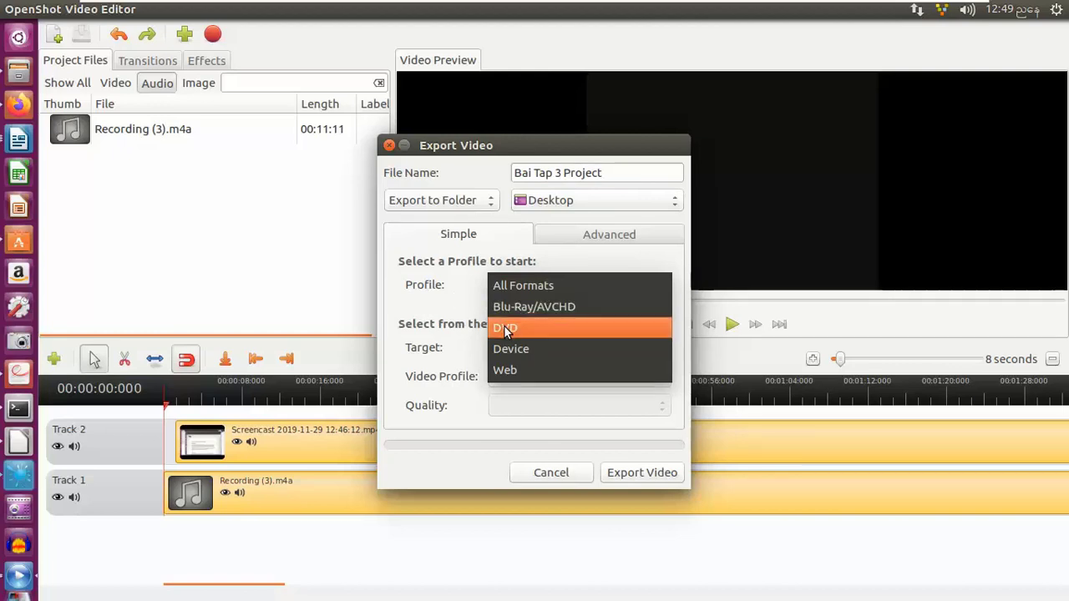
{"action": "left_click", "coordinate": [511, 351]}
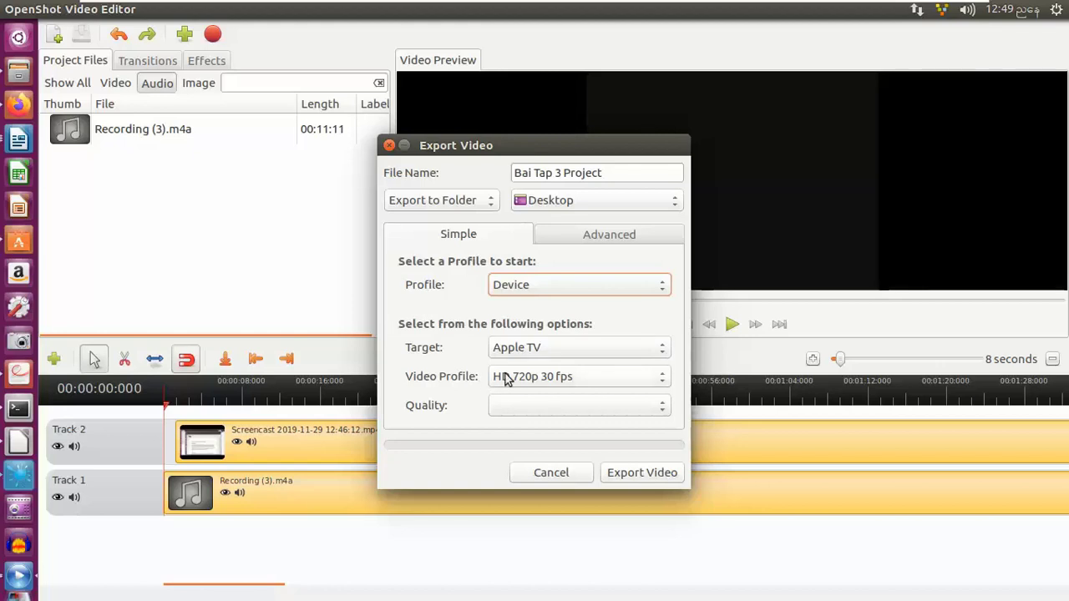
Set the export quality to High and start exporting the video for Apple TV at HD 720p 30 fps.
{"action": "left_click", "coordinate": [633, 473]}
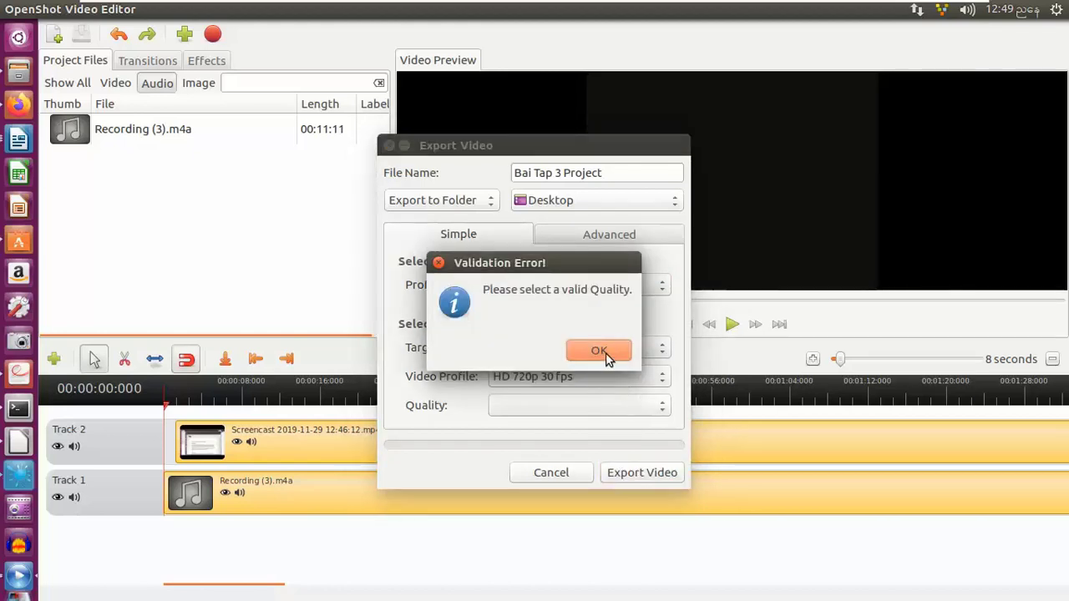
{"action": "left_click", "coordinate": [602, 351]}
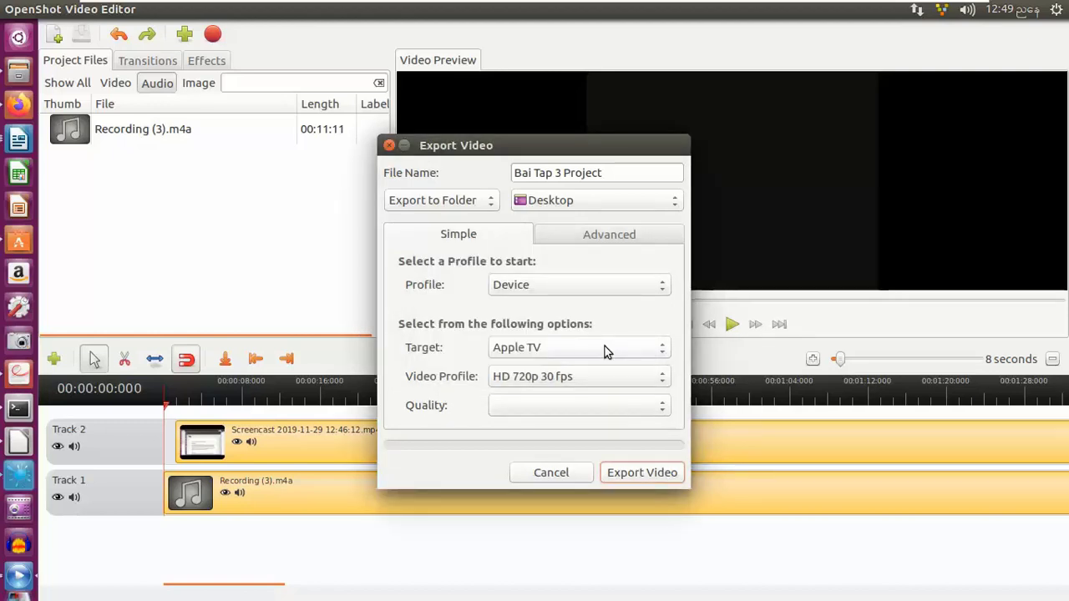
{"action": "left_click", "coordinate": [526, 407]}
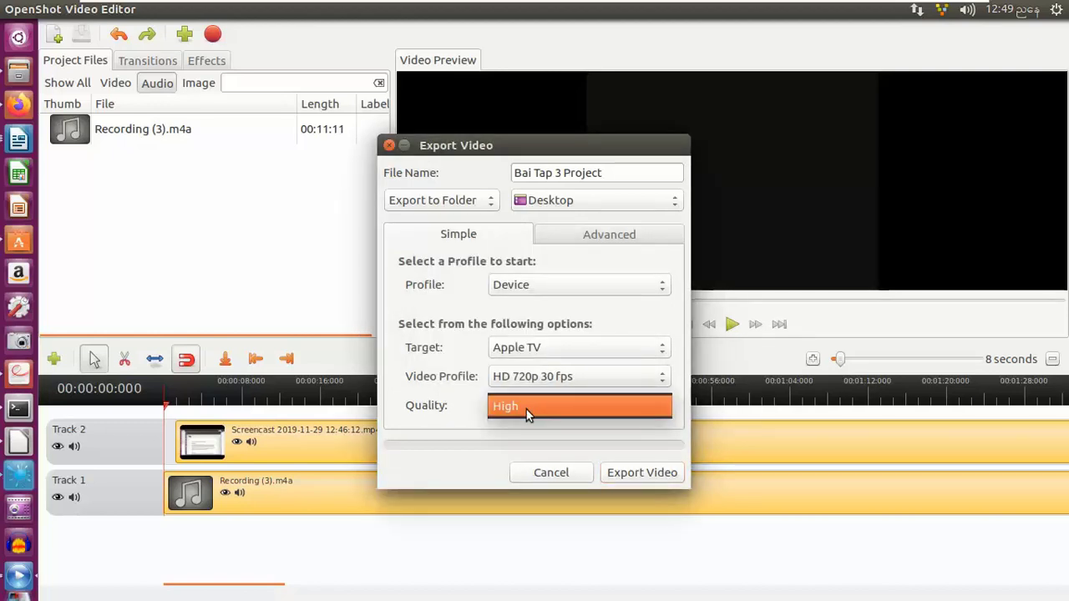
{"action": "left_click", "coordinate": [630, 474]}
{"action": "left_click", "coordinate": [643, 405]}
{"action": "left_click", "coordinate": [649, 405]}
{"action": "left_click", "coordinate": [636, 474]}
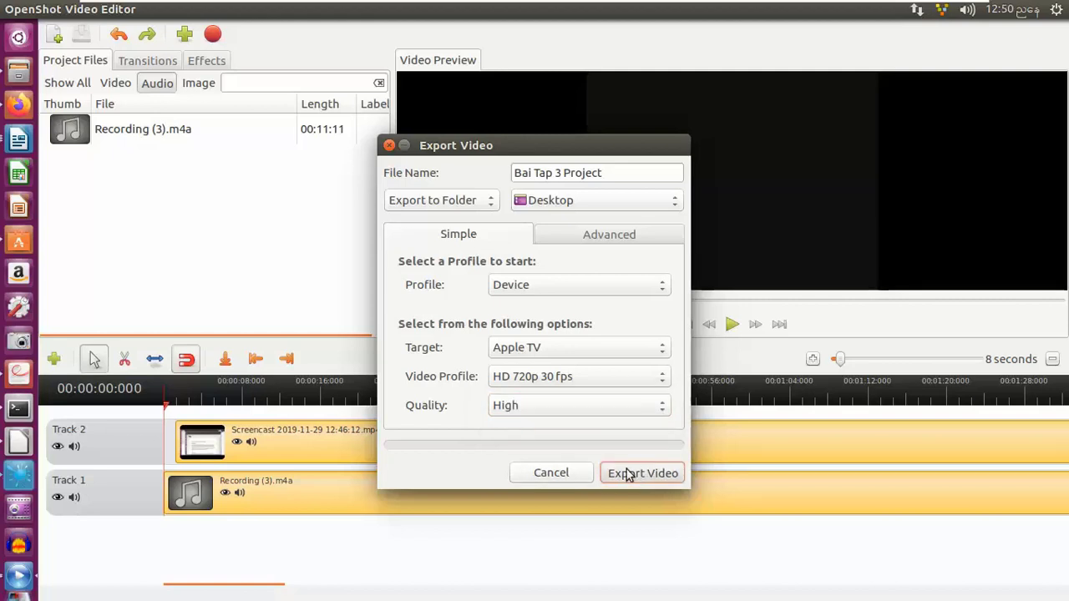